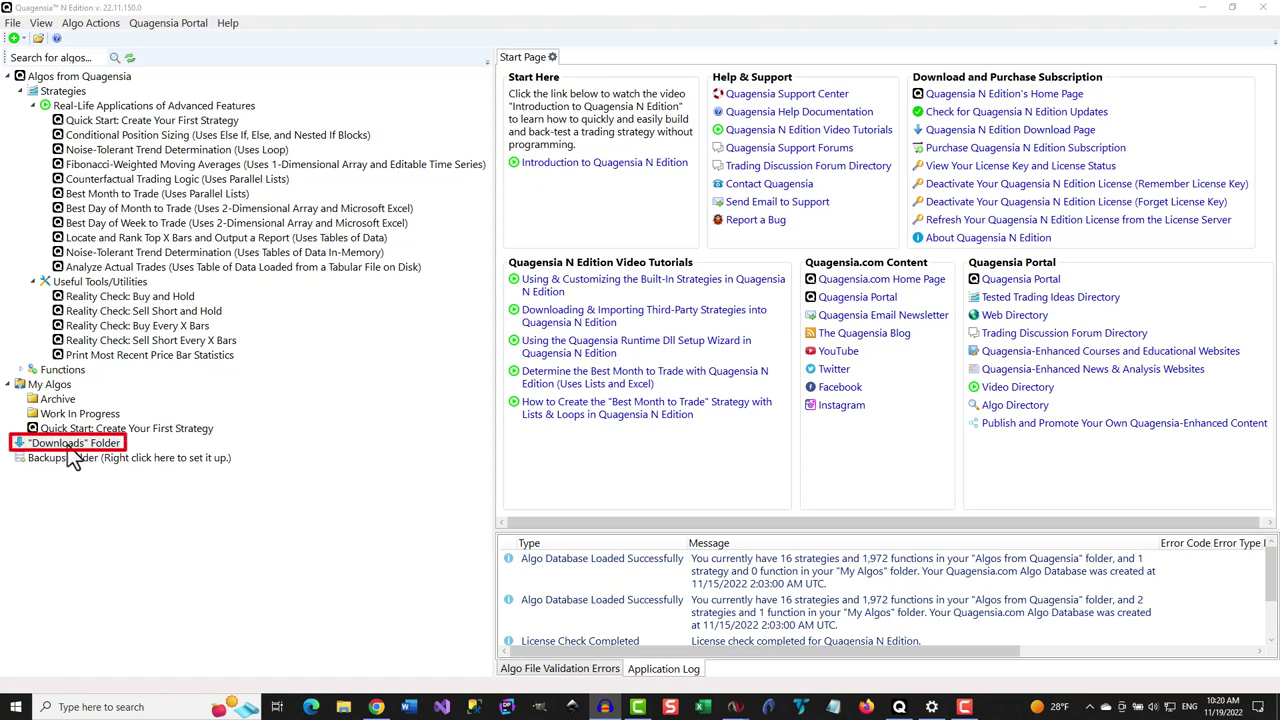
Step: Open the Algo Explorer's Downloads folder in File Explorer to find the Keltner strategy zip
right_click(76, 446)
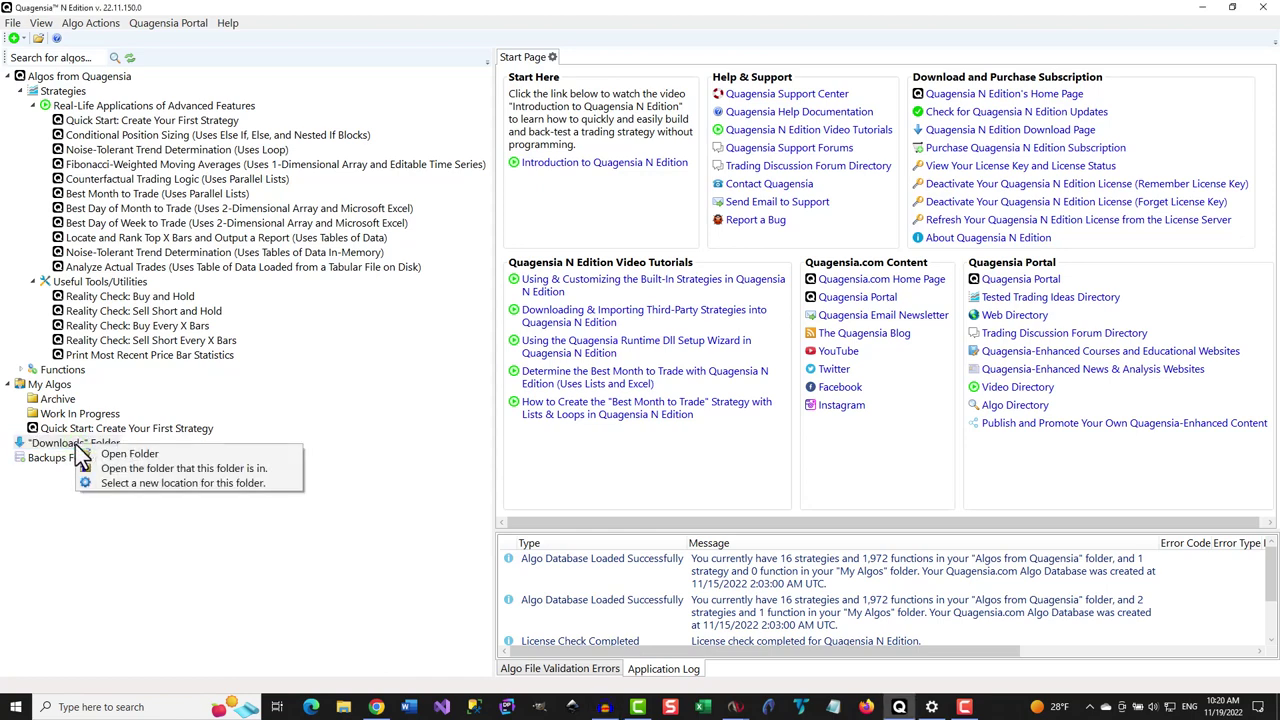
left_click(140, 454)
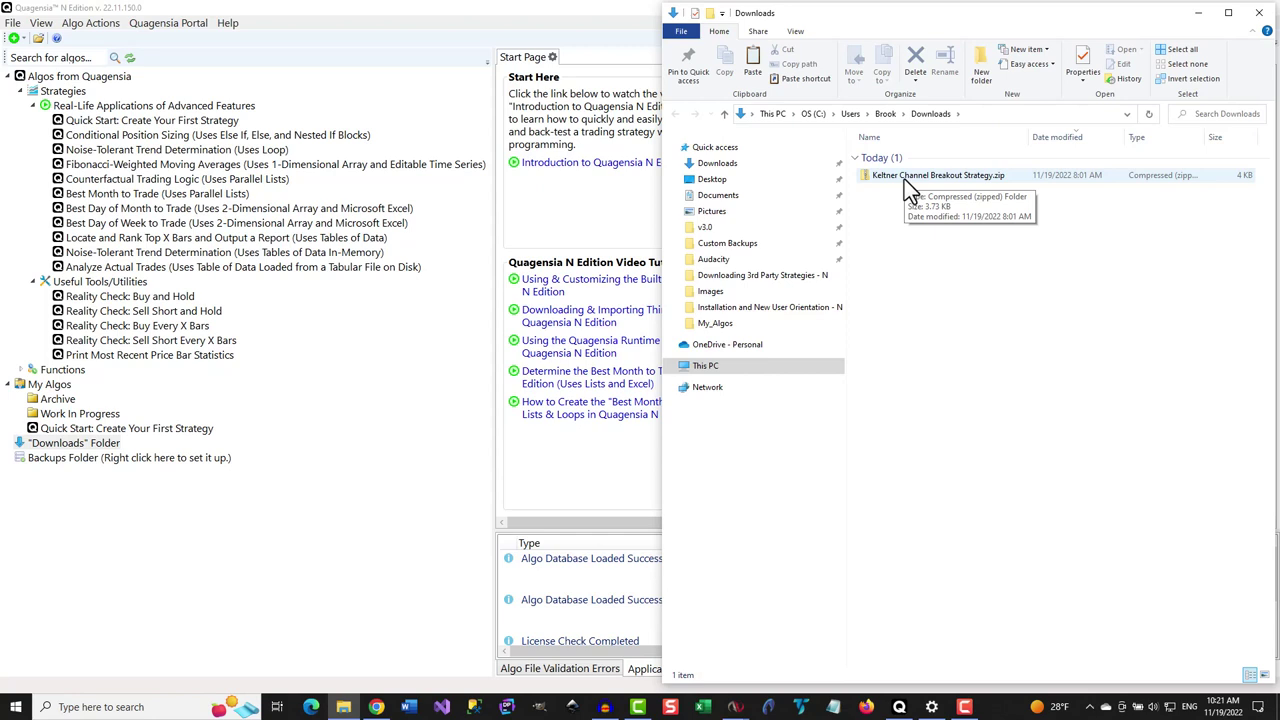
Step: Extract Keltner Channel Breakout Strategy.zip, snap its window right, and open the Demonstration subfolder
left_click(904, 181)
right_click(904, 179)
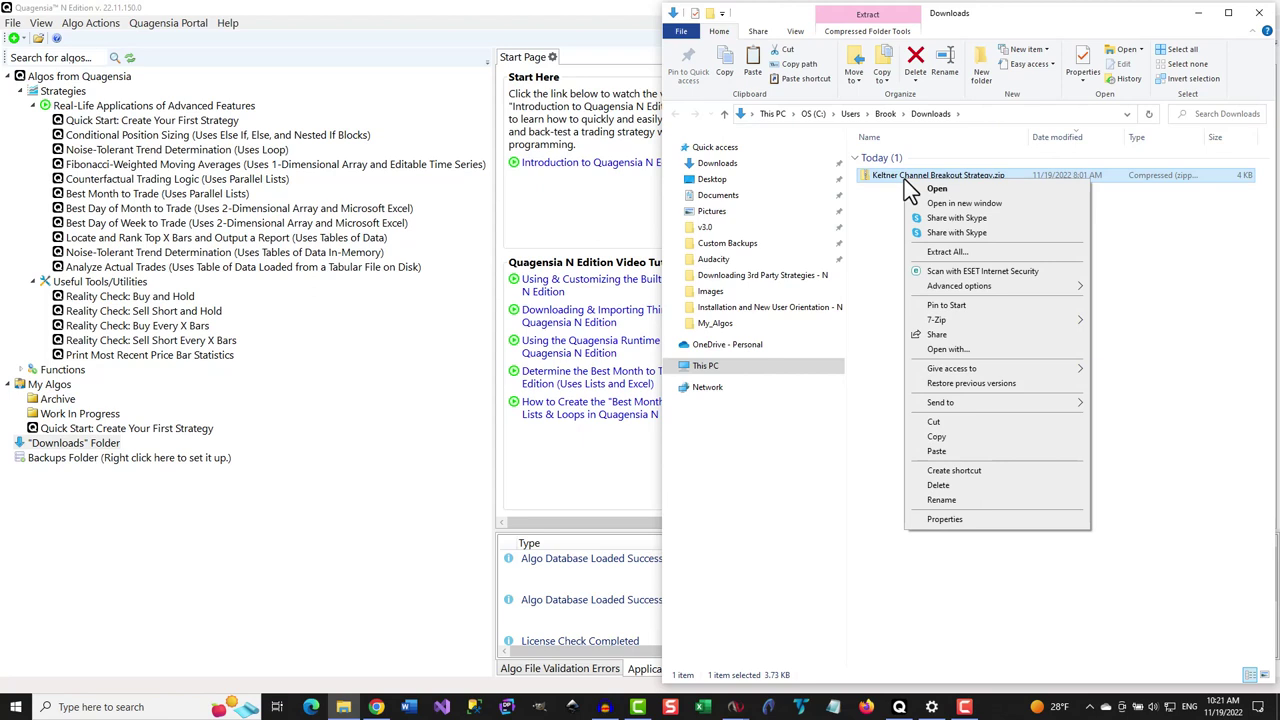
left_click(957, 254)
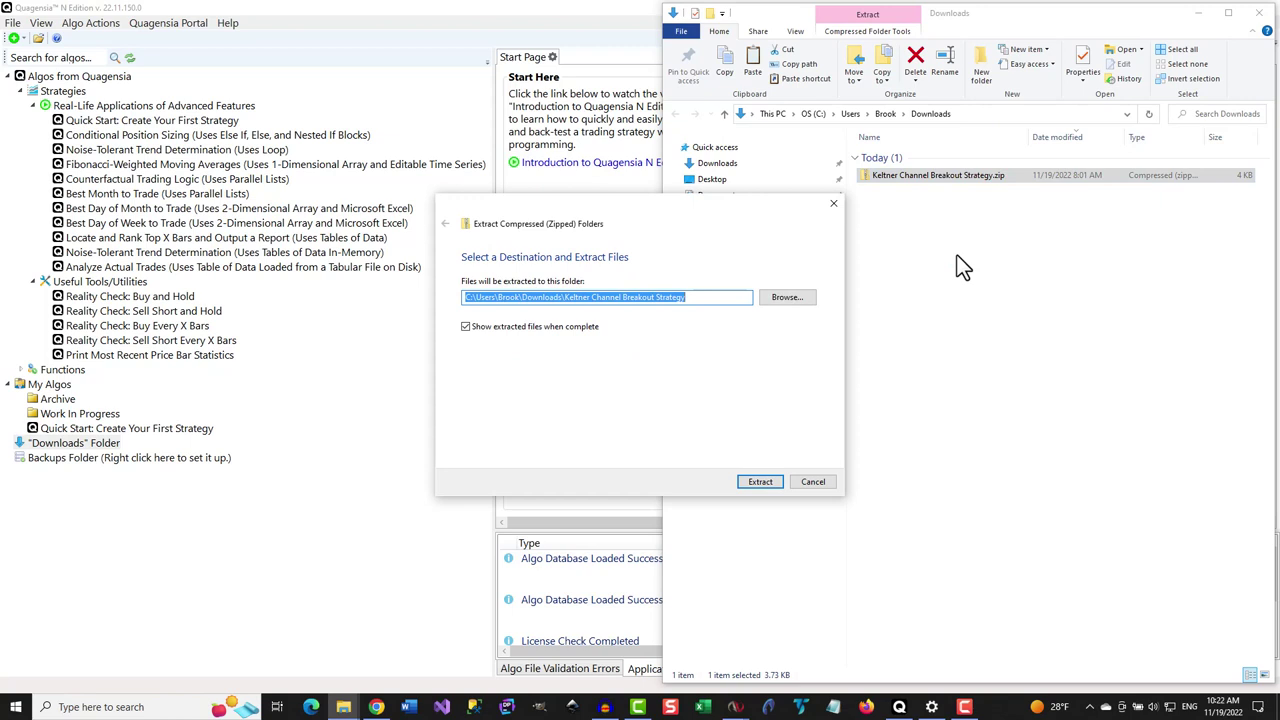
left_click(761, 483)
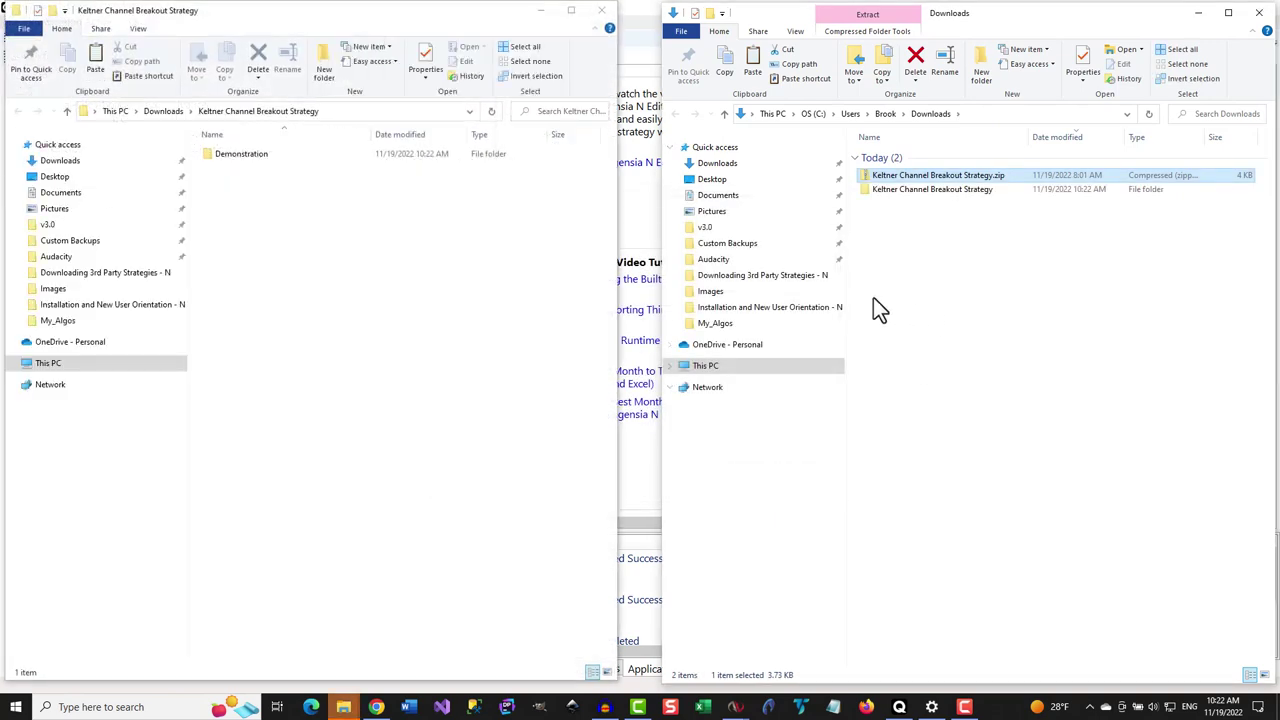
left_click_drag(340, 14, 1000, 22)
double_click(893, 162)
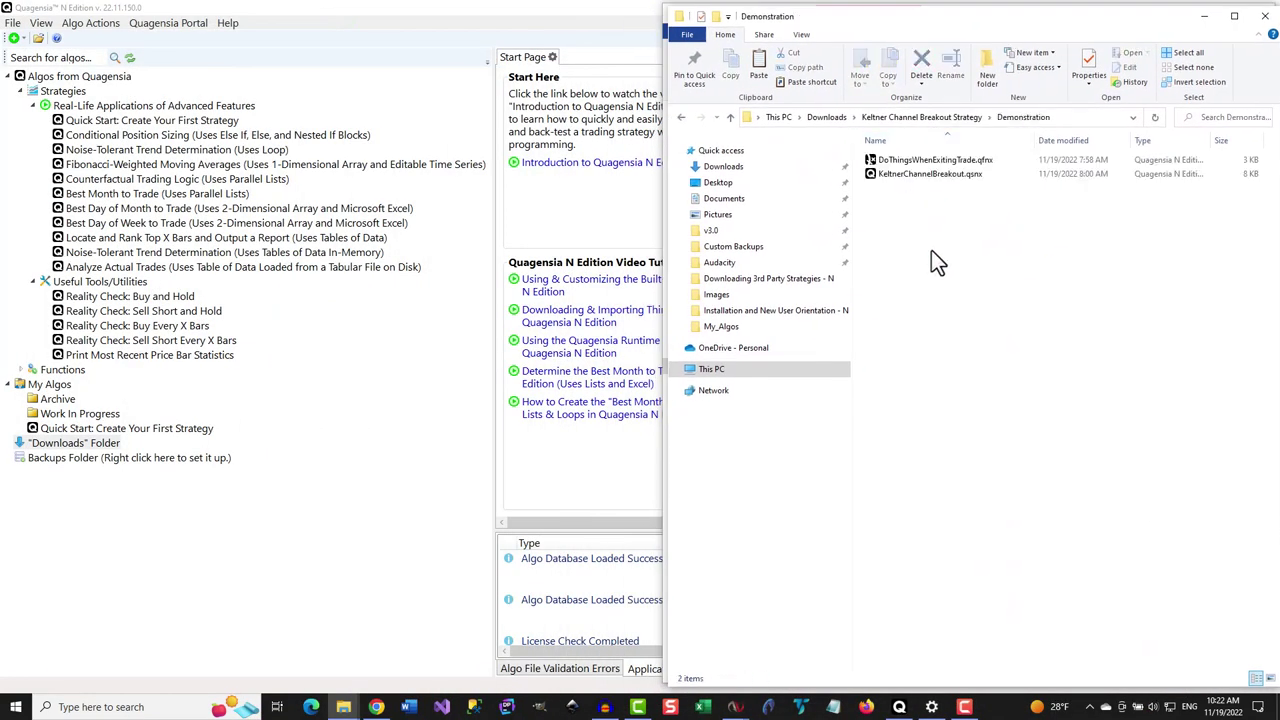
Step: Open the My Algos folder in File Explorer and minimize Quagensia alongside it
right_click(46, 389)
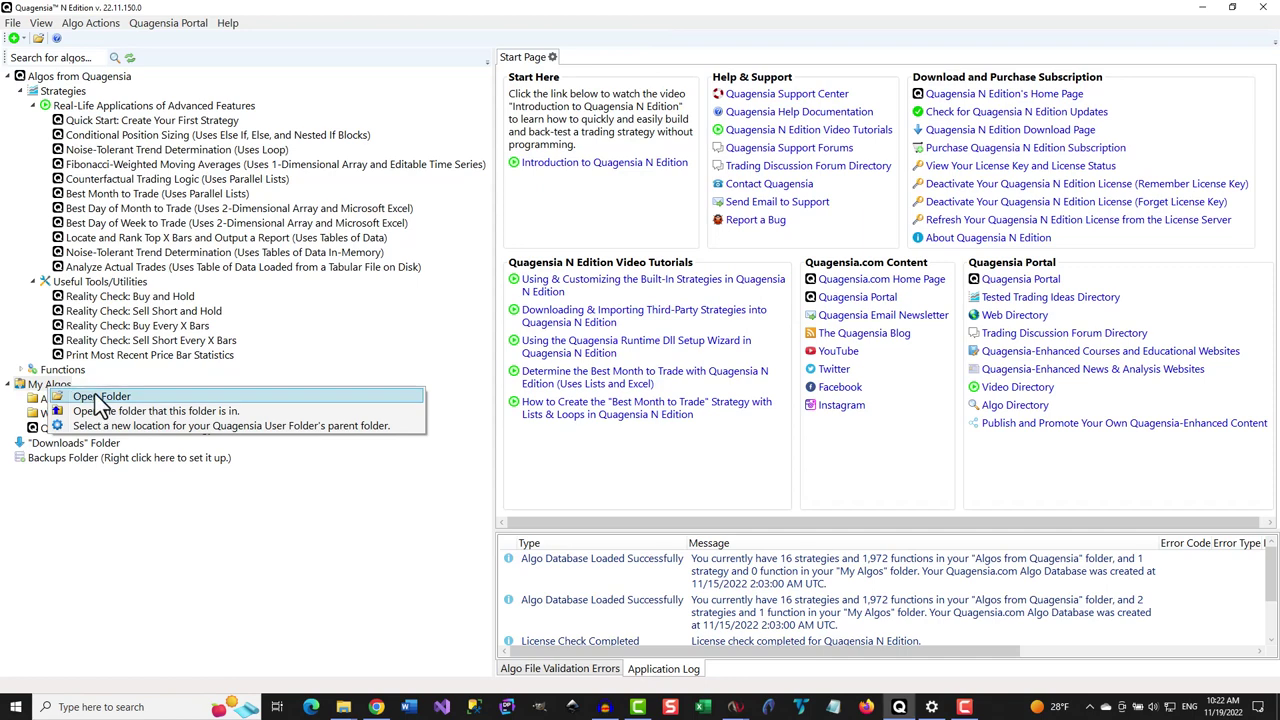
left_click(95, 396)
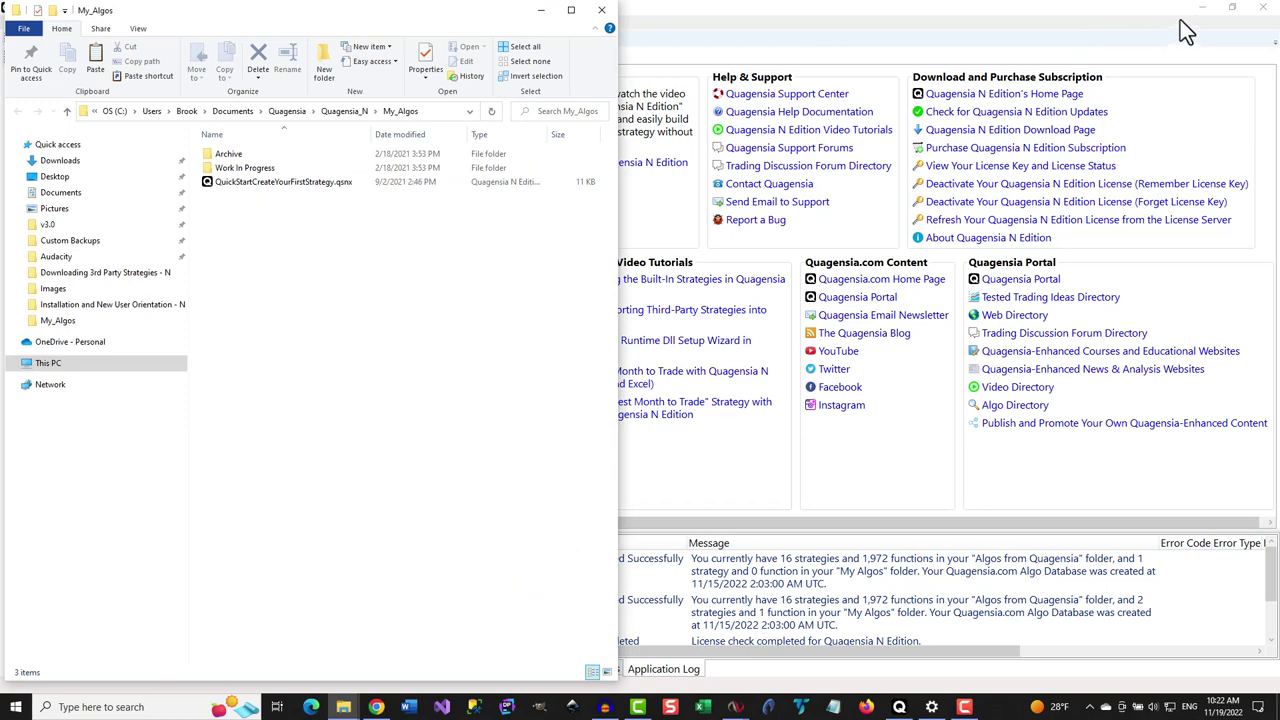
left_click(1203, 9)
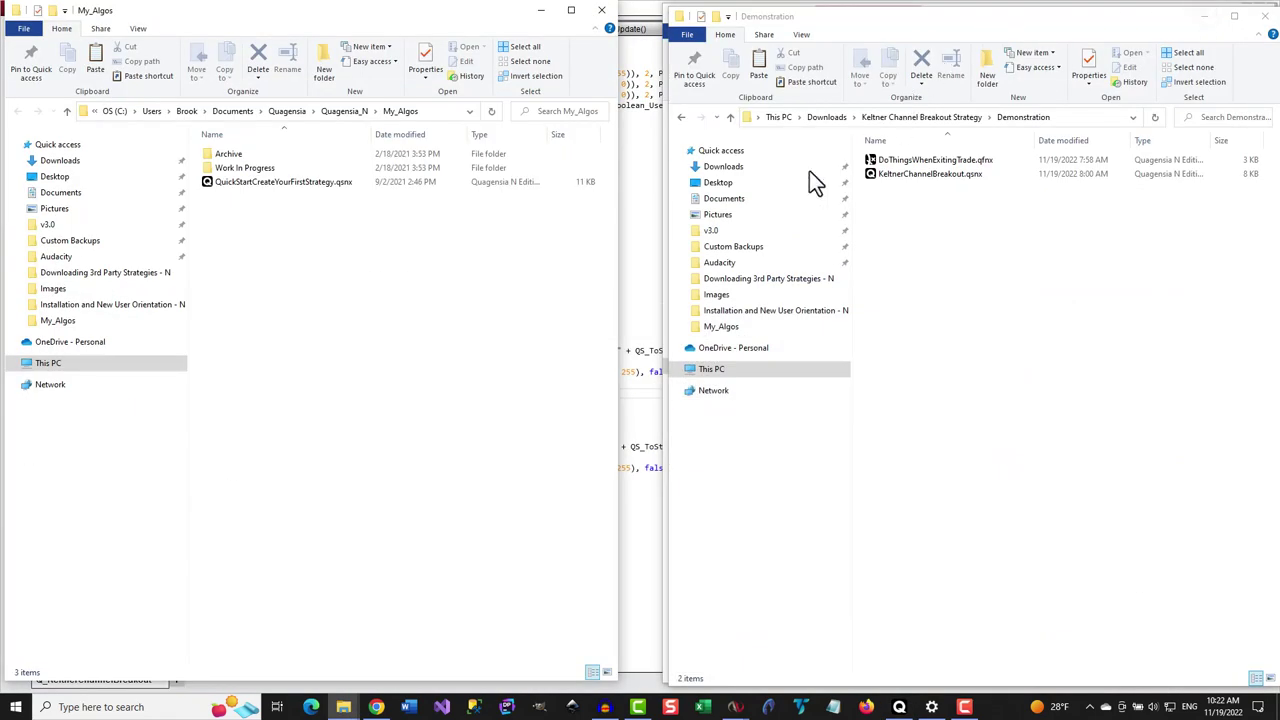
left_click_drag(614, 237, 656, 232)
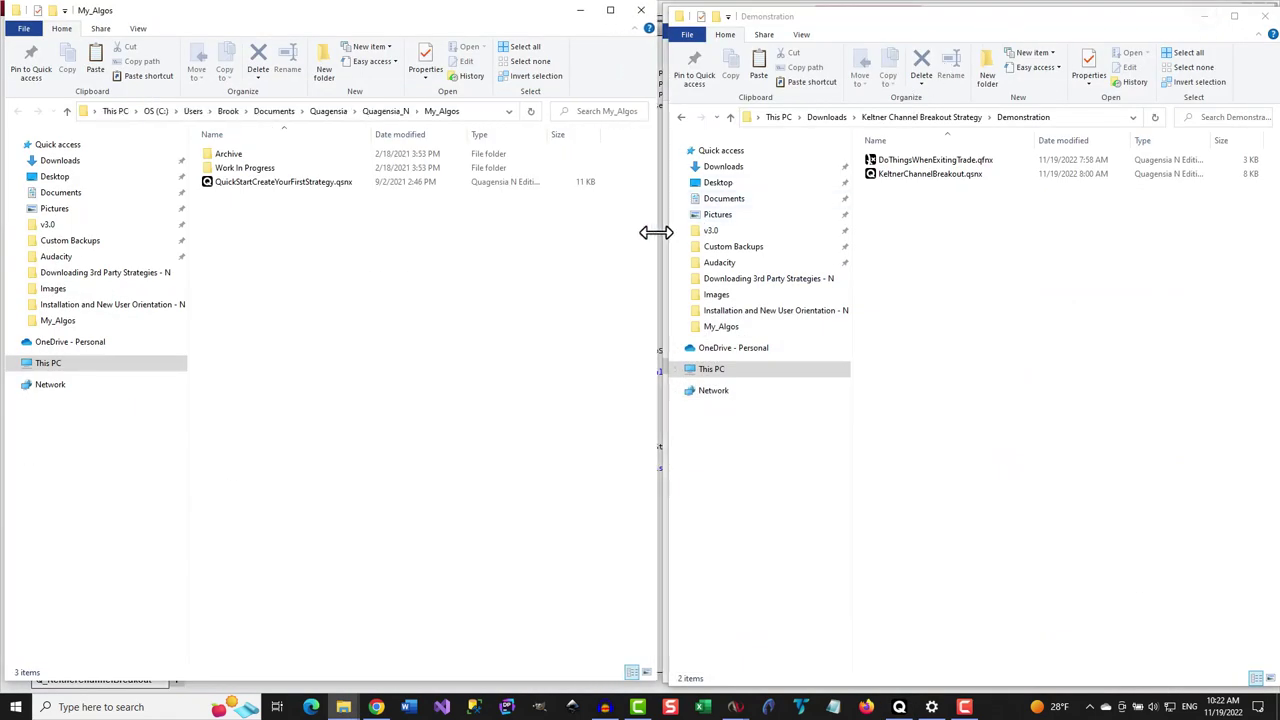
Step: Copy DoThingsWhenExitingTrade.qfnx and KeltnerChannelBreakout.qsnx from Demonstration into My_Algos
left_click_drag(991, 229, 890, 163)
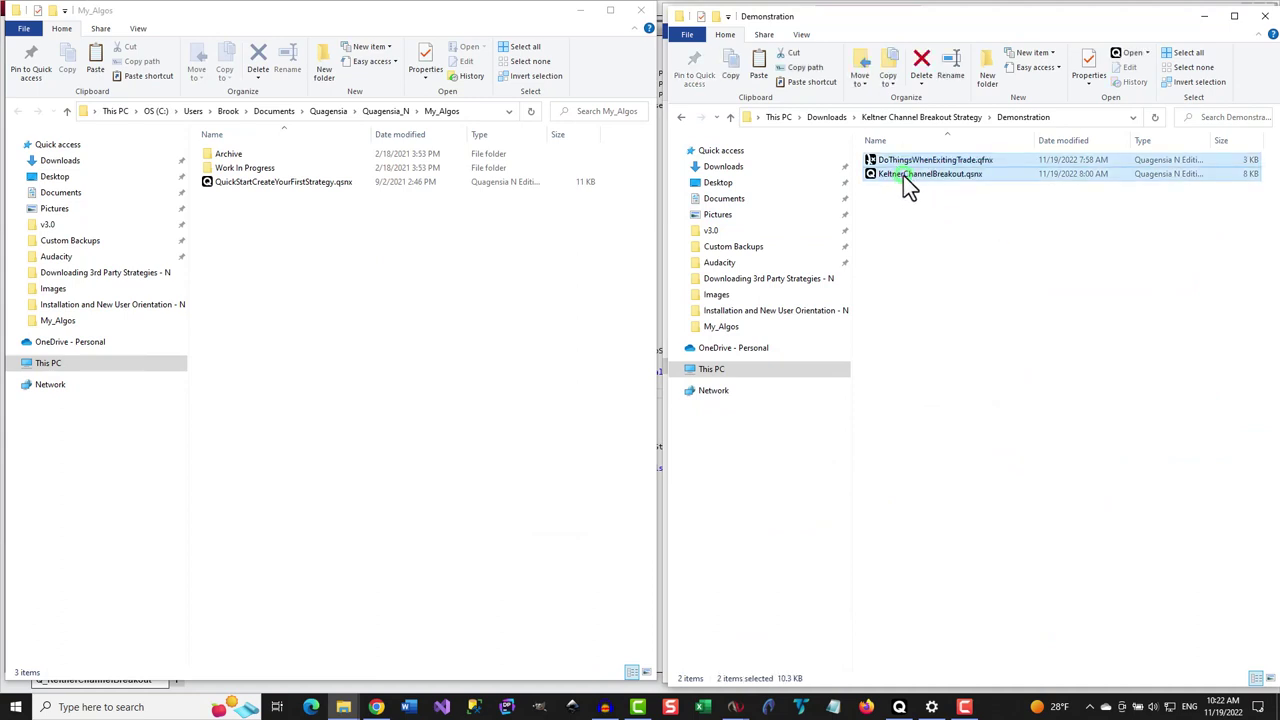
right_click(903, 175)
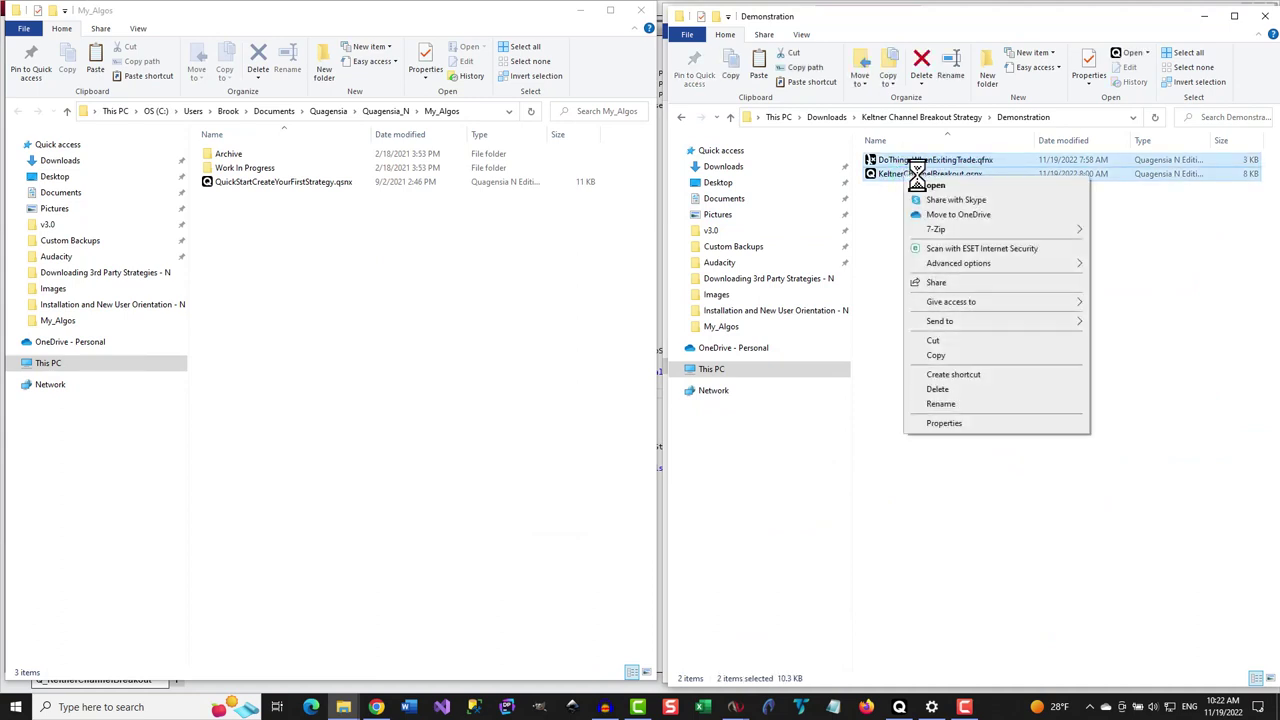
left_click(935, 355)
right_click(262, 243)
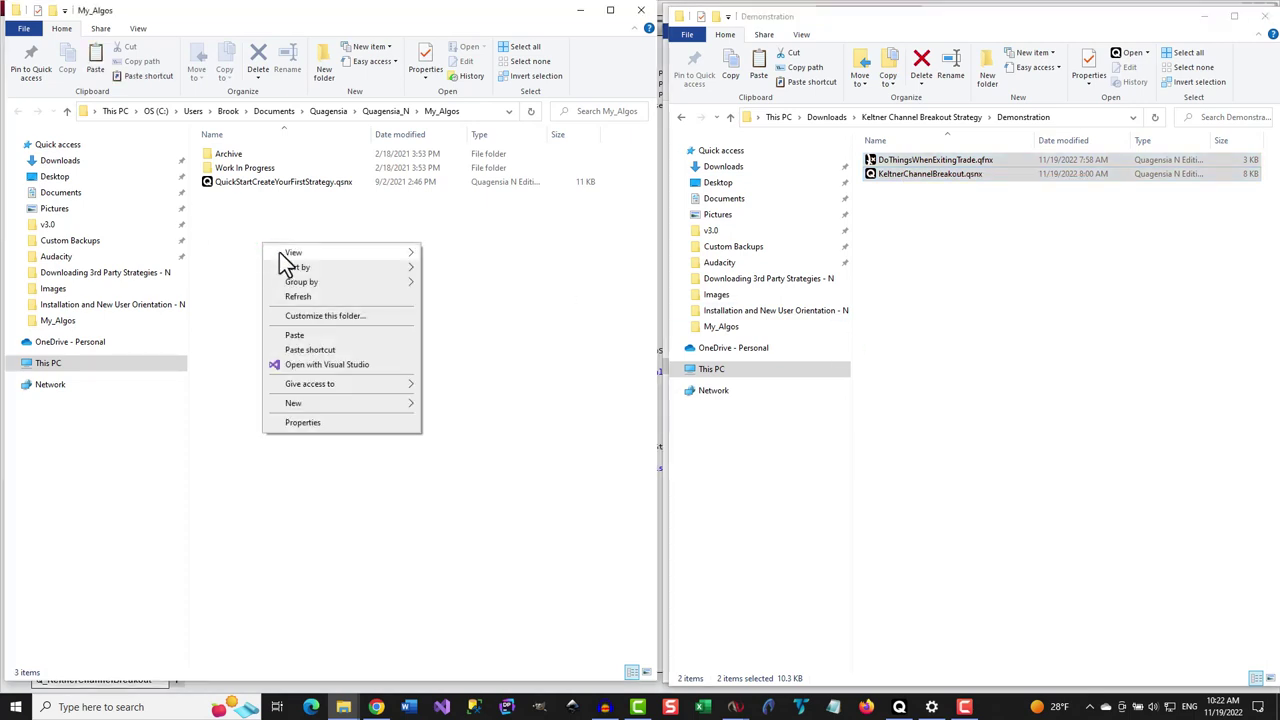
left_click(303, 335)
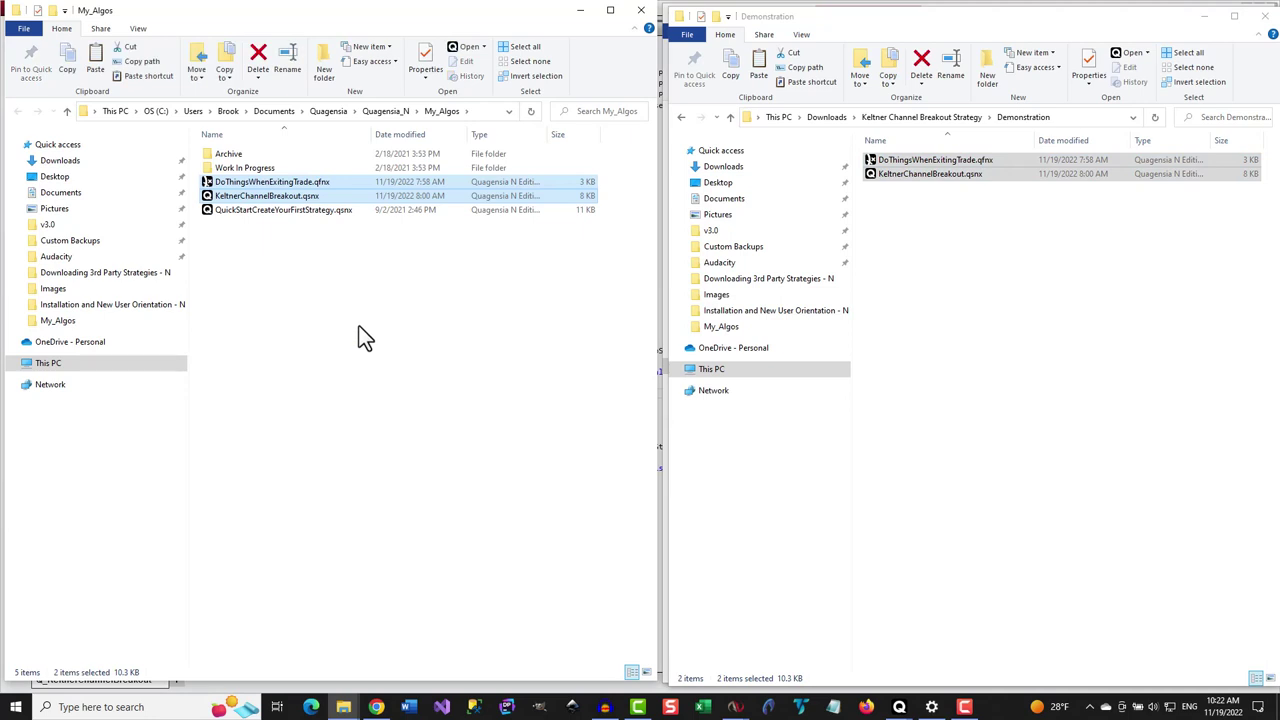
left_click(311, 287)
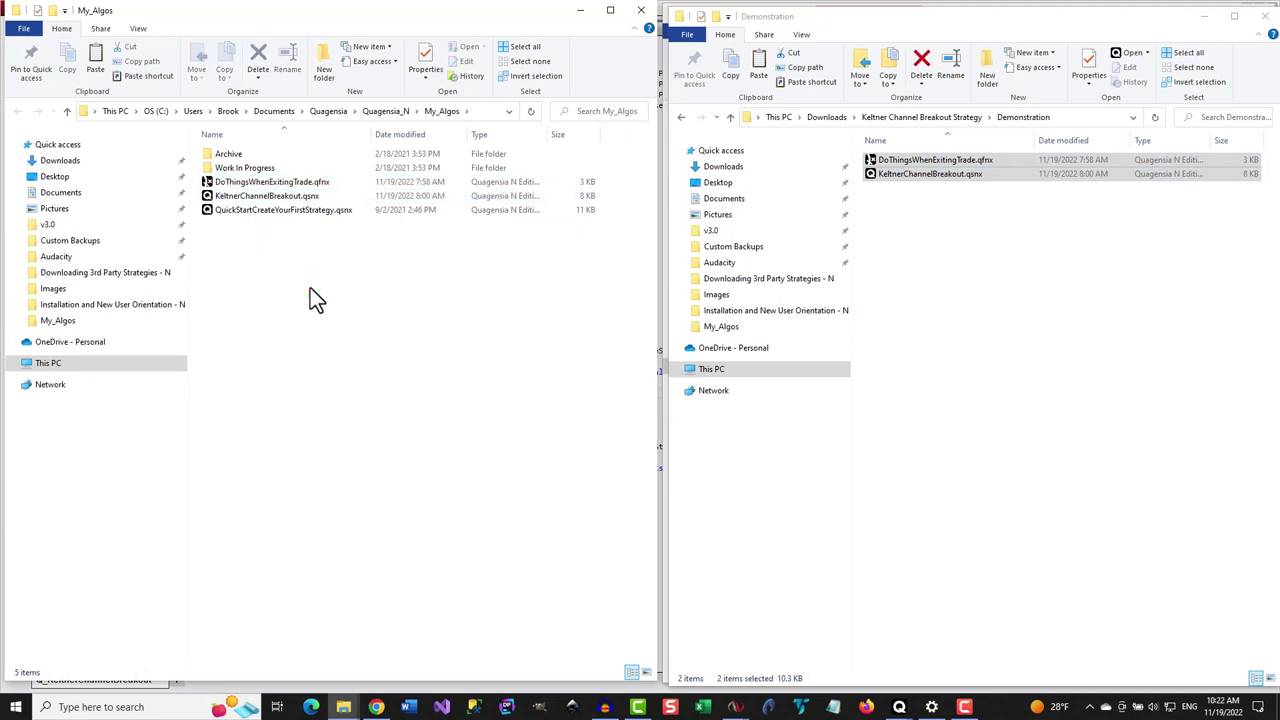
left_click(969, 270)
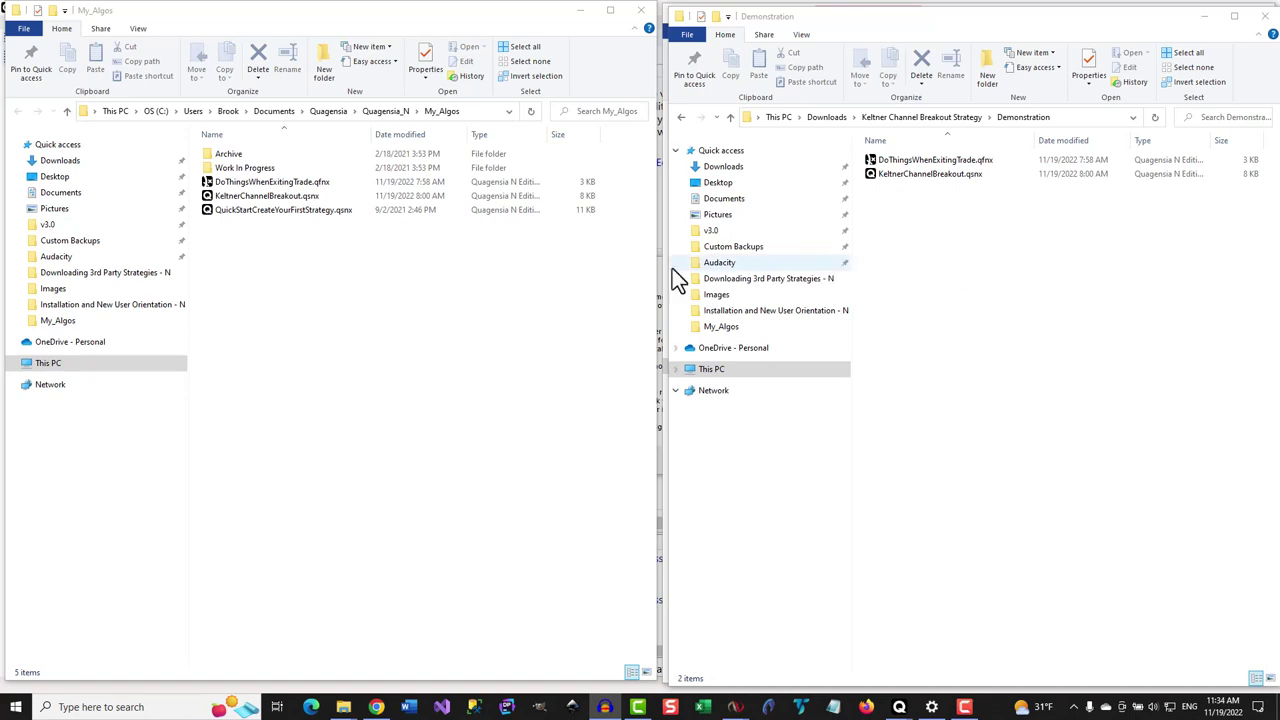
Step: Create a new folder named Demonstration inside My_Algos
right_click(255, 253)
mouse_move(309, 435)
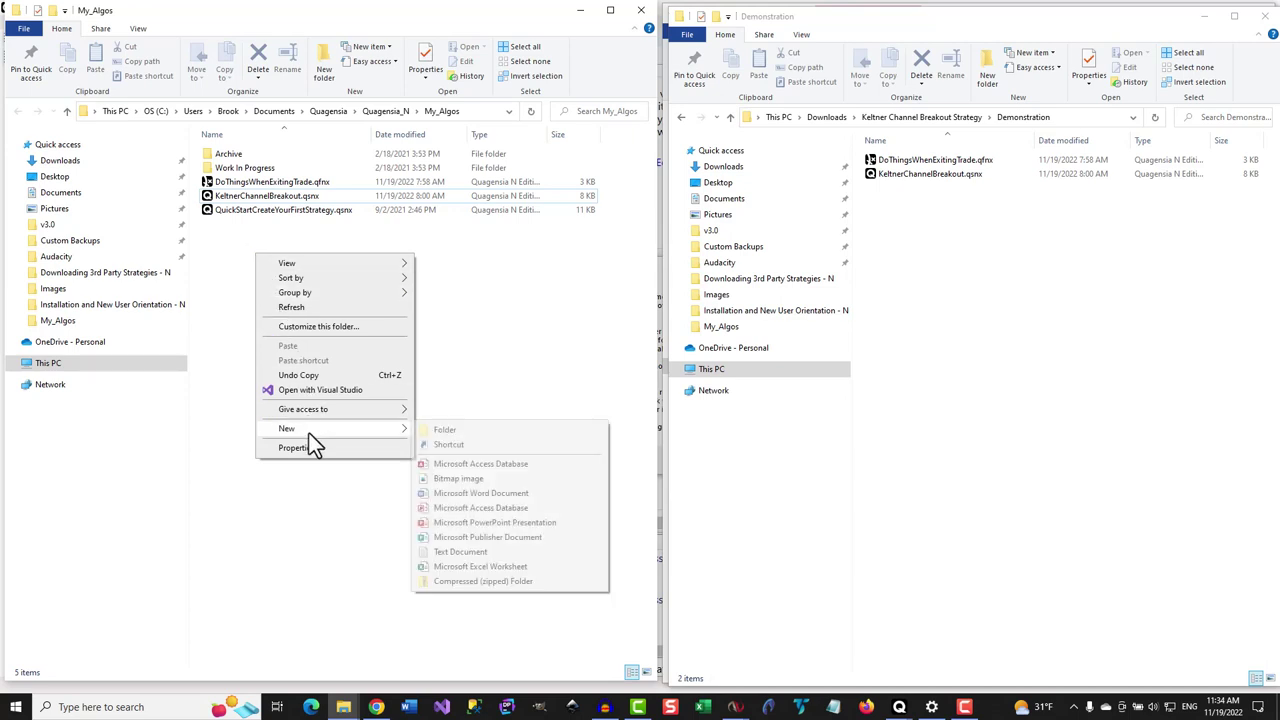
left_click(480, 430)
type("De")
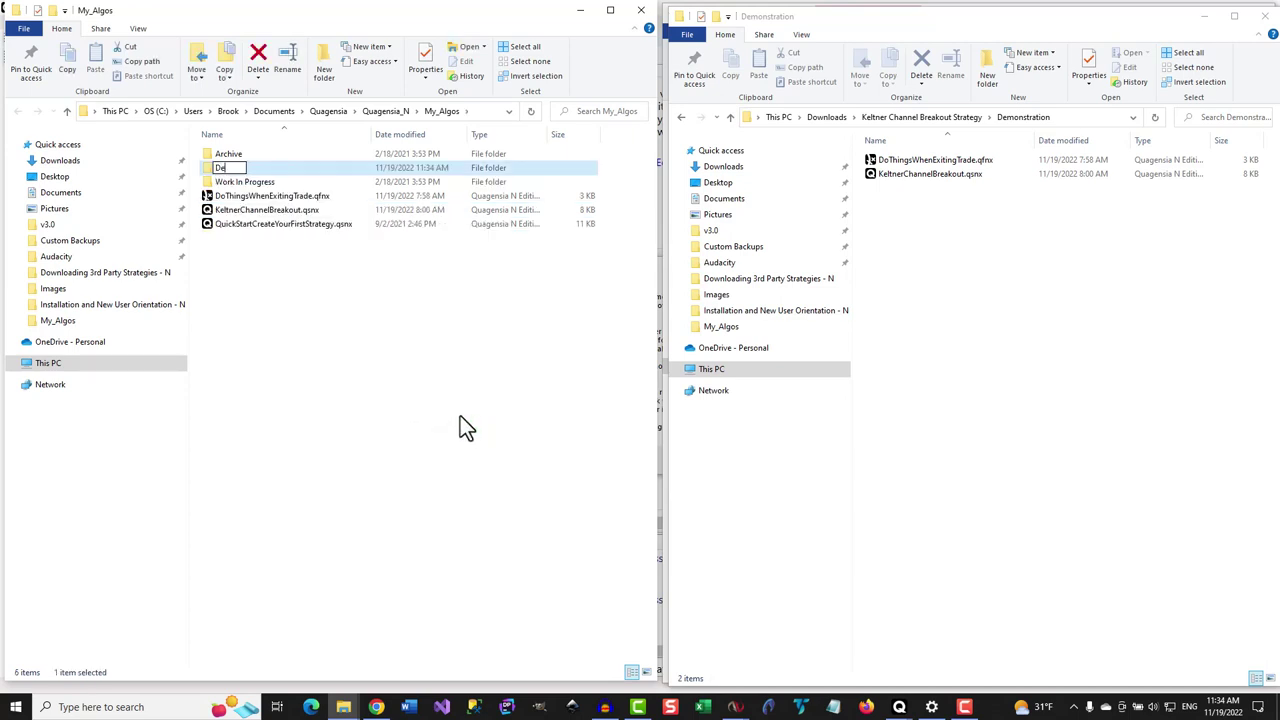
type("monstration")
left_click(460, 416)
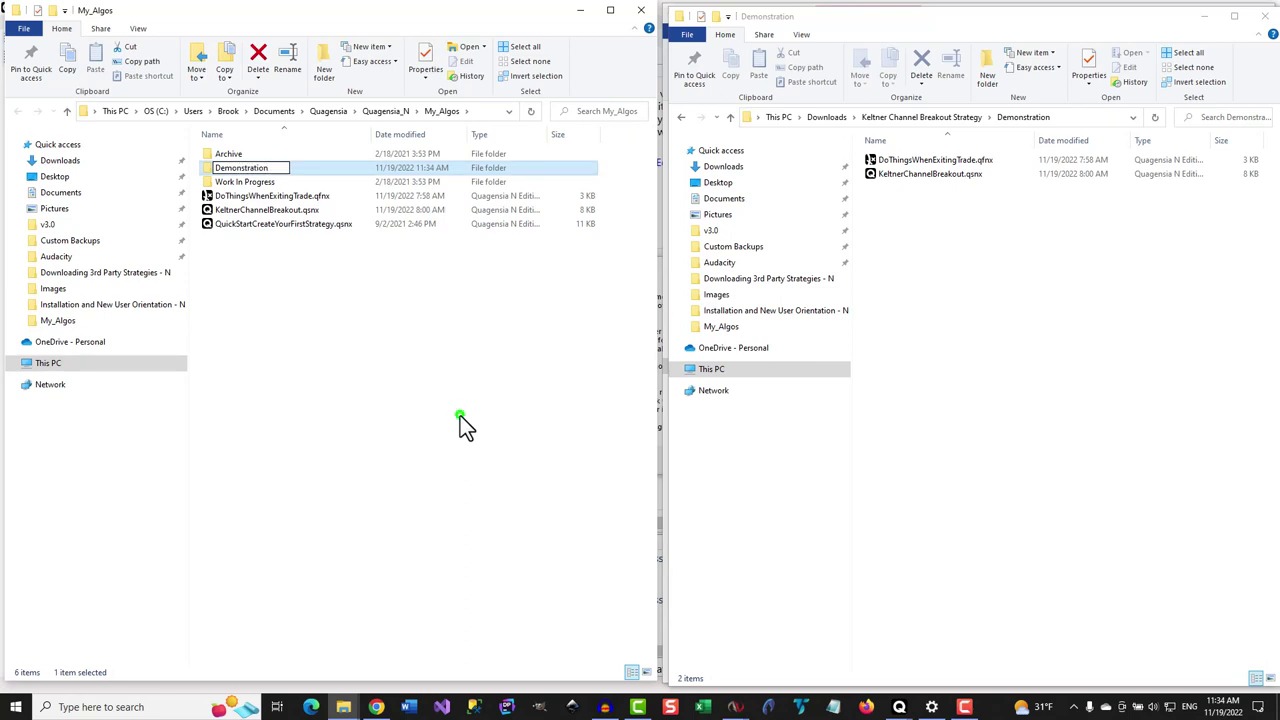
Step: Move both strategy files into the new Demonstration folder
left_click(242, 198)
left_click(239, 212, "ctrl")
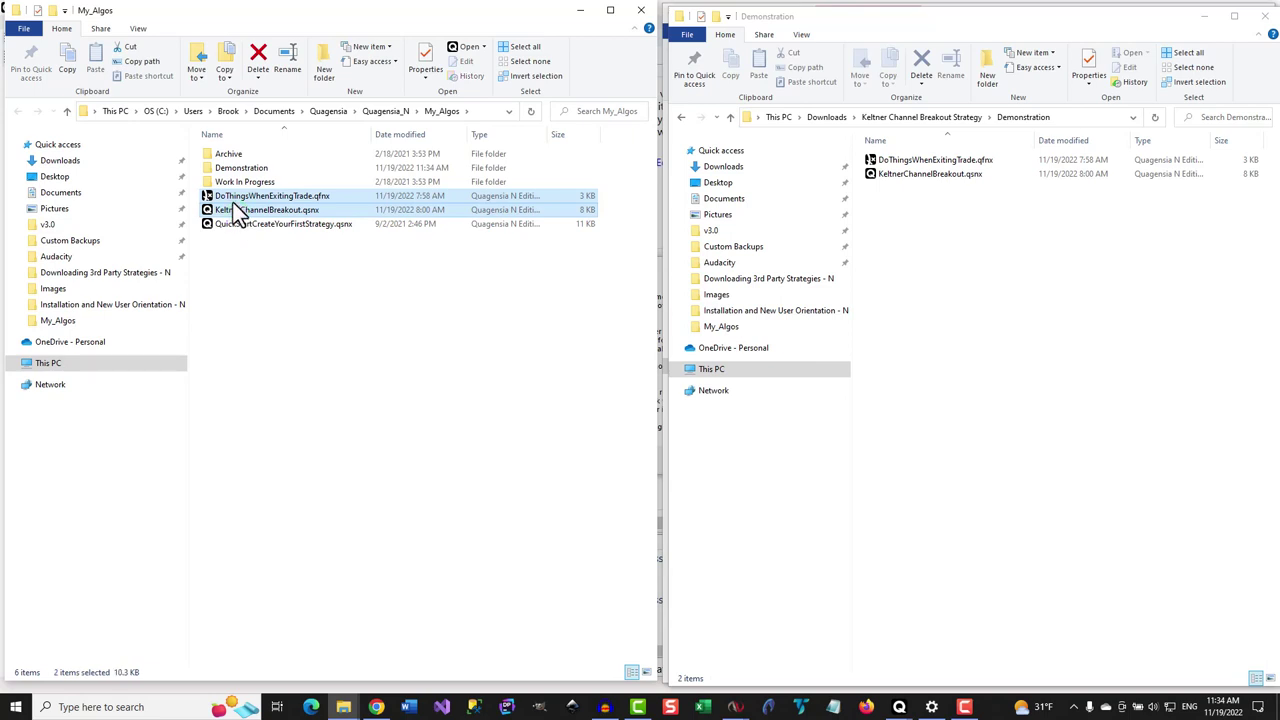
left_click_drag(234, 206, 242, 170)
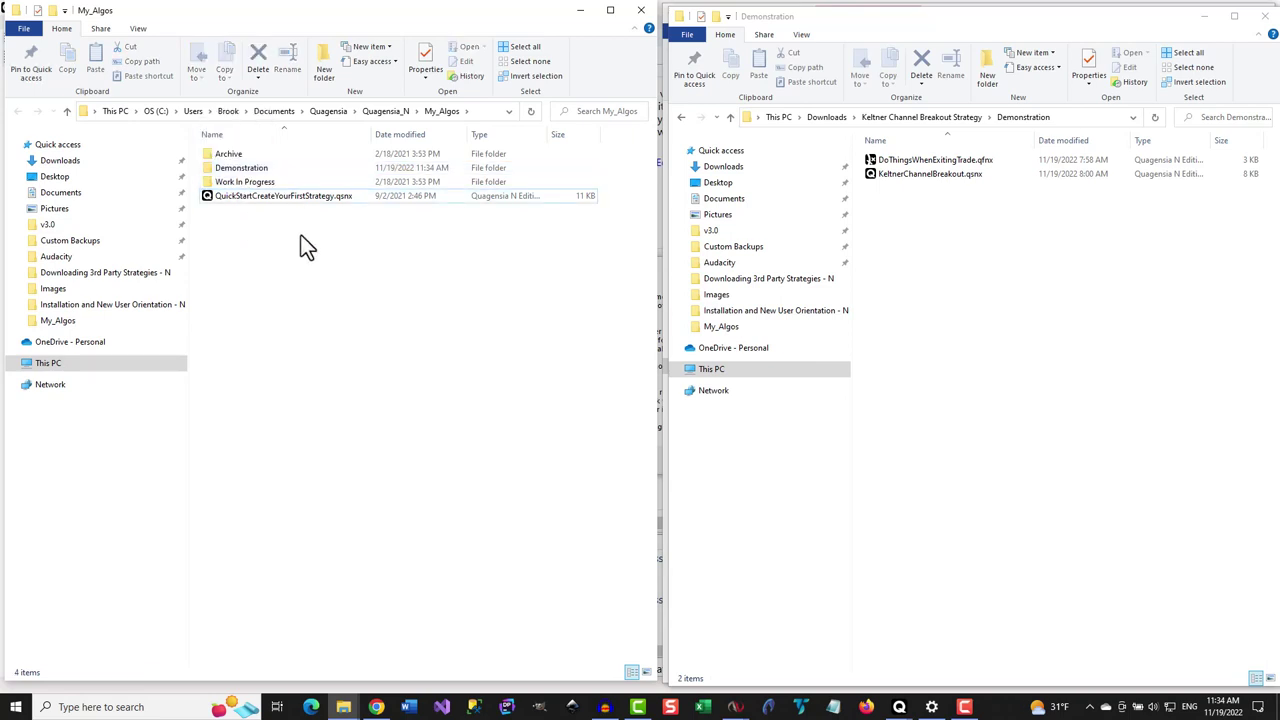
Step: Minimize the My_Algos, Demonstration and Downloads Explorer windows to return to Quagensia
left_click(580, 11)
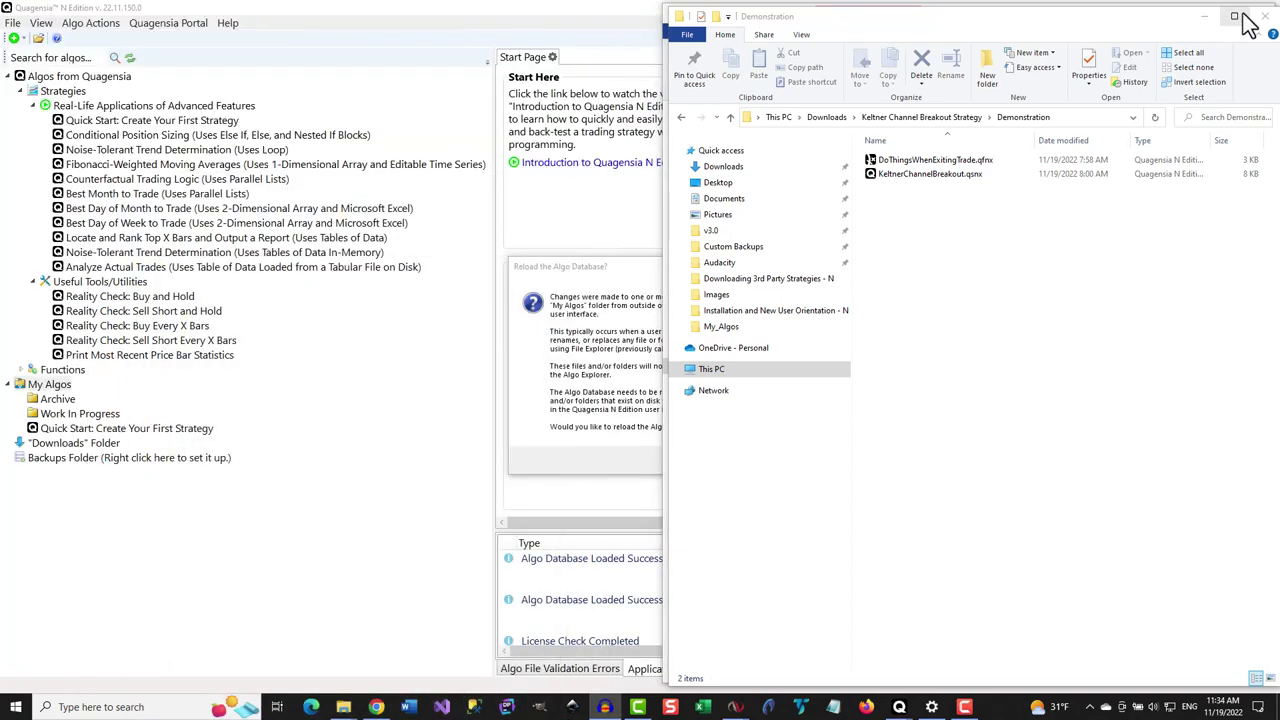
left_click(1207, 20)
left_click(1199, 18)
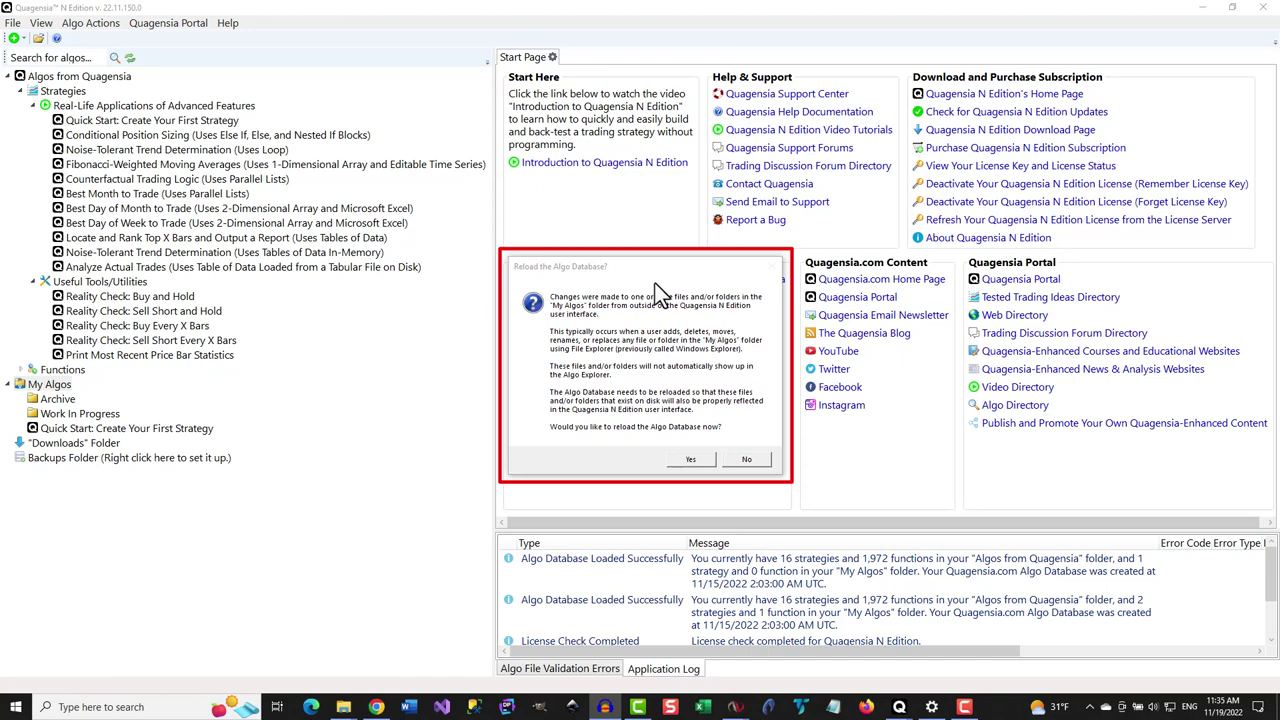
Step: Reload the Algo Database and bring up actions for Keltner Channel Breakout
left_click(690, 462)
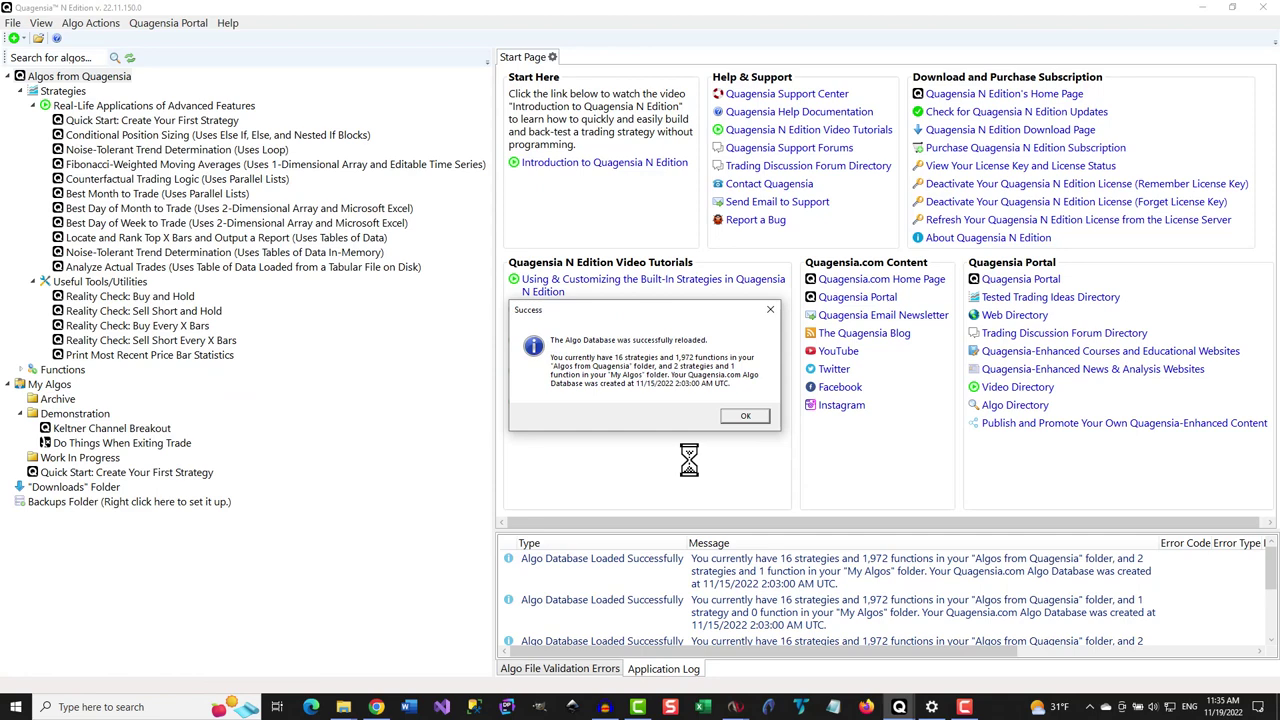
left_click(745, 415)
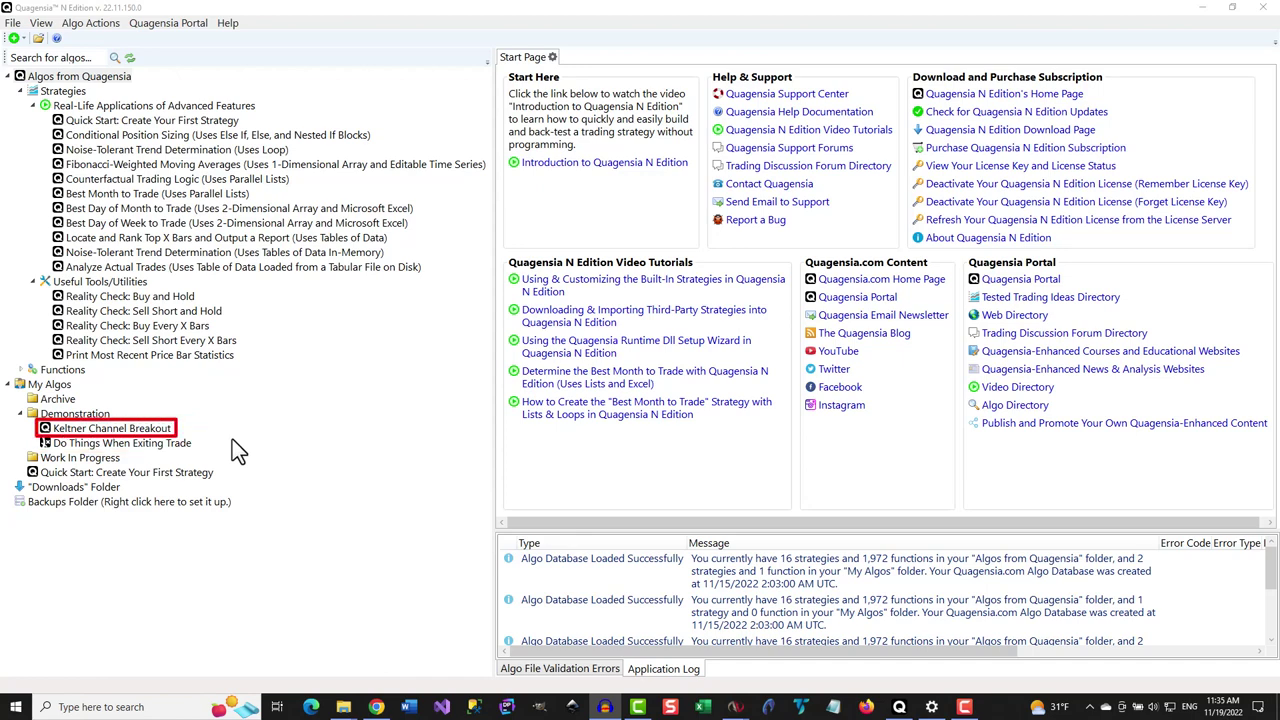
right_click(104, 442)
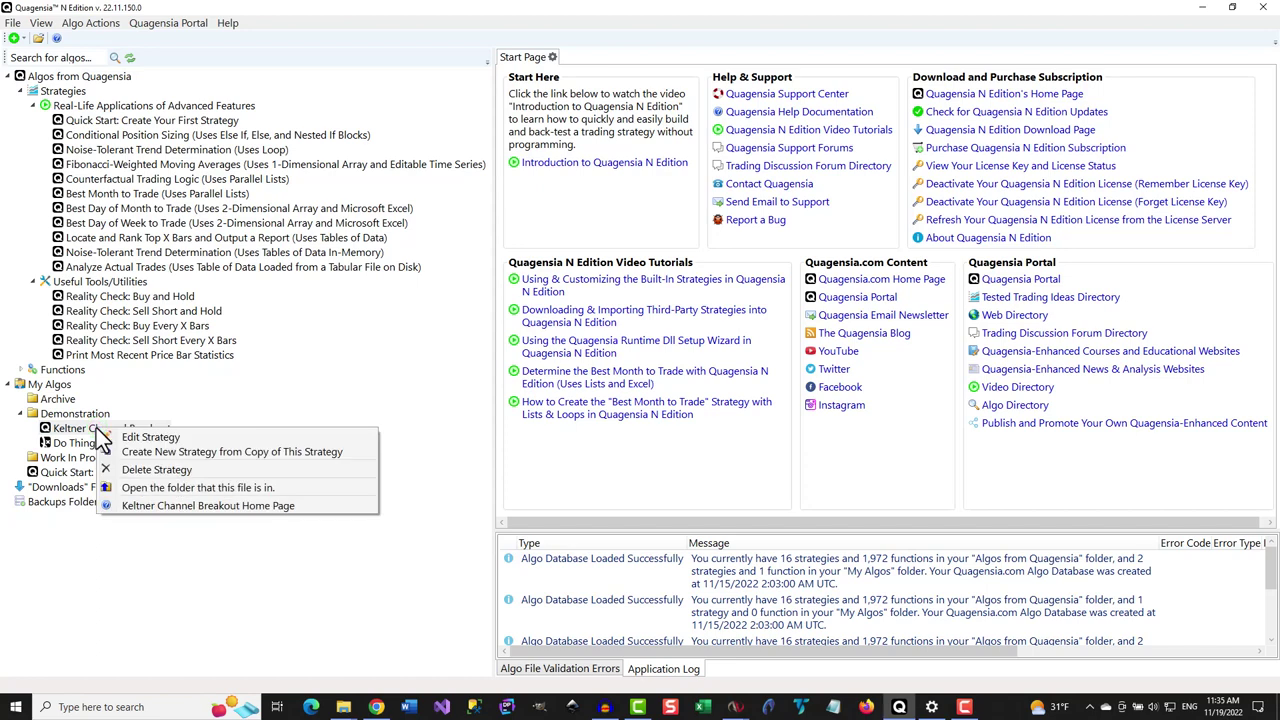
Step: Edit Keltner Channel Breakout and copy its NinjaTrader 8 code, replacing the existing file
left_click(145, 441)
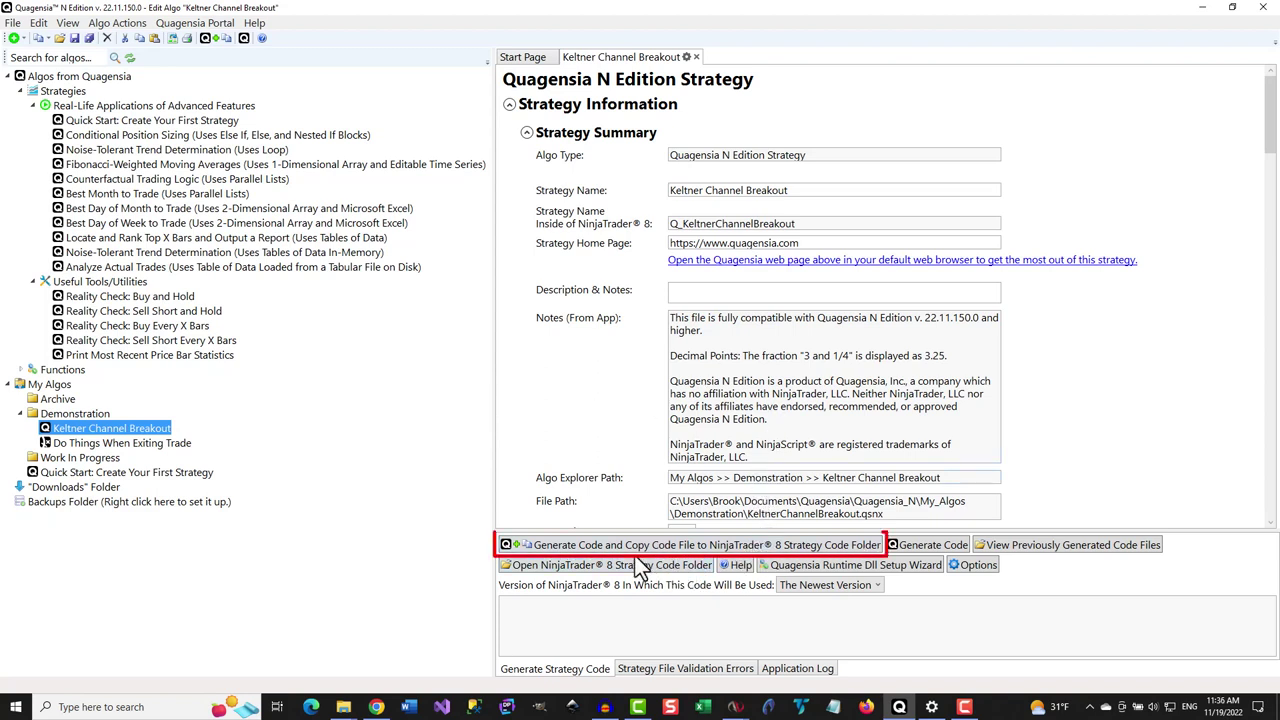
left_click(728, 547)
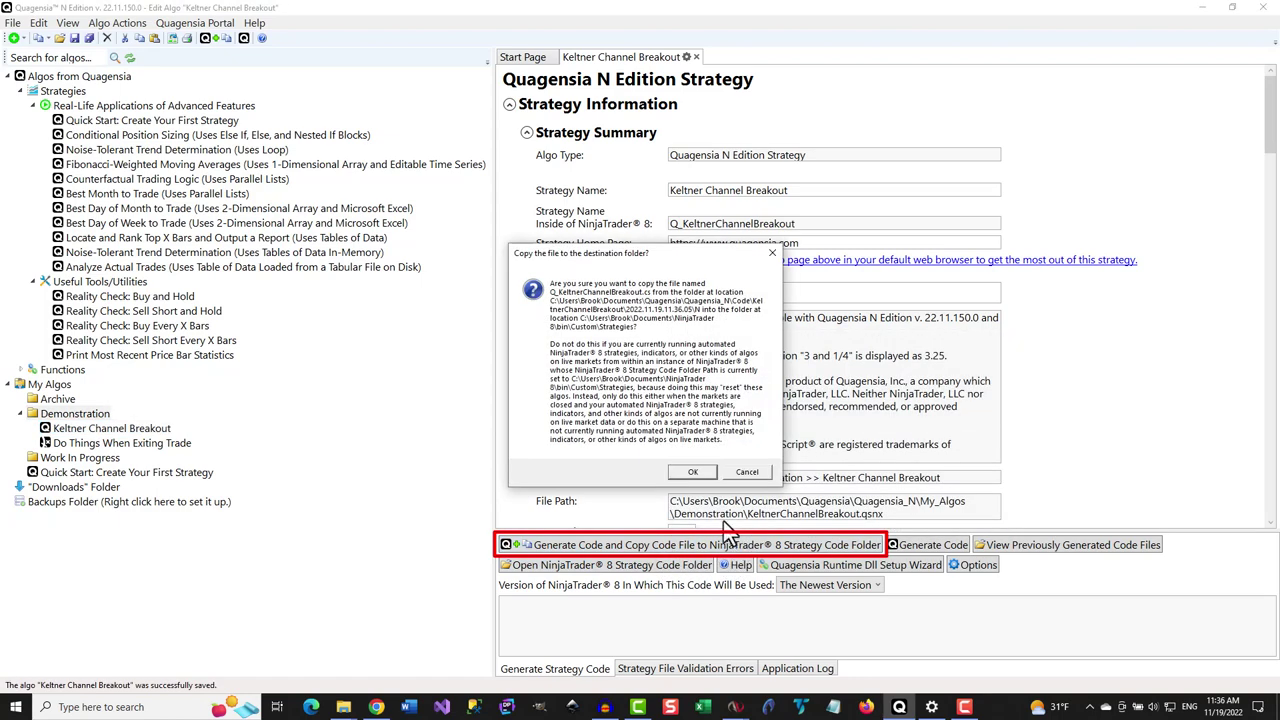
left_click(692, 471)
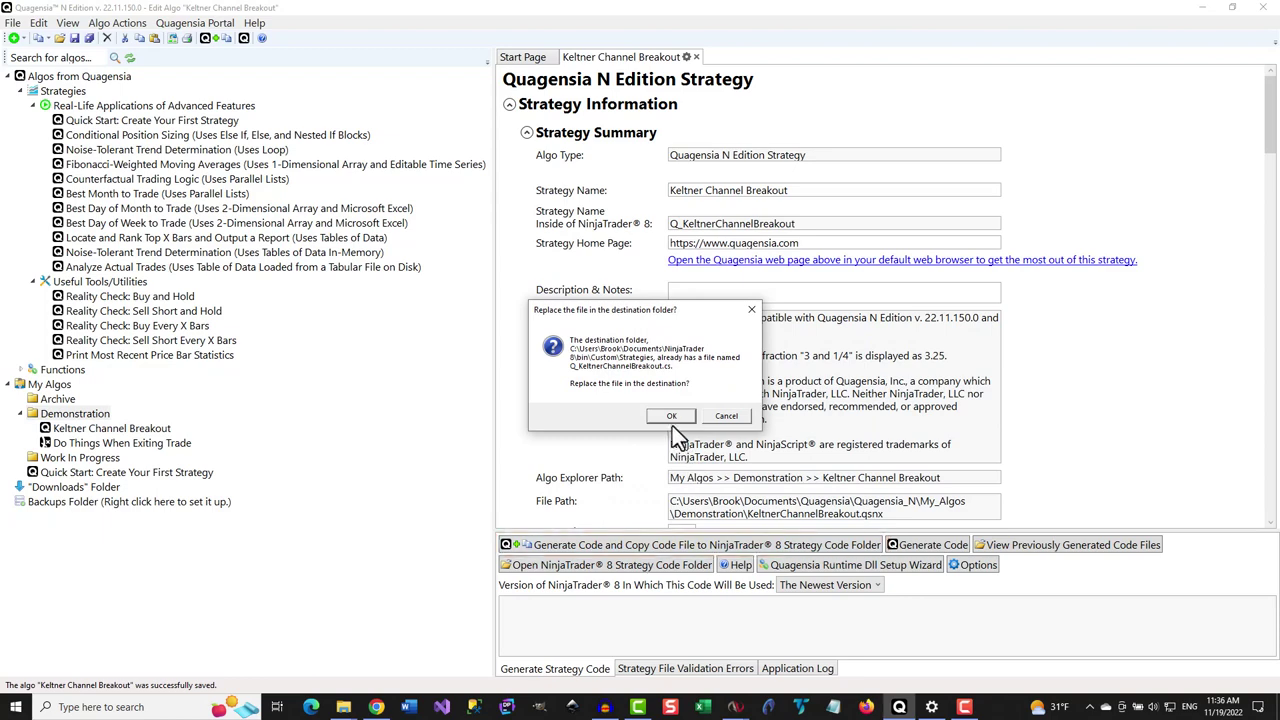
left_click(672, 418)
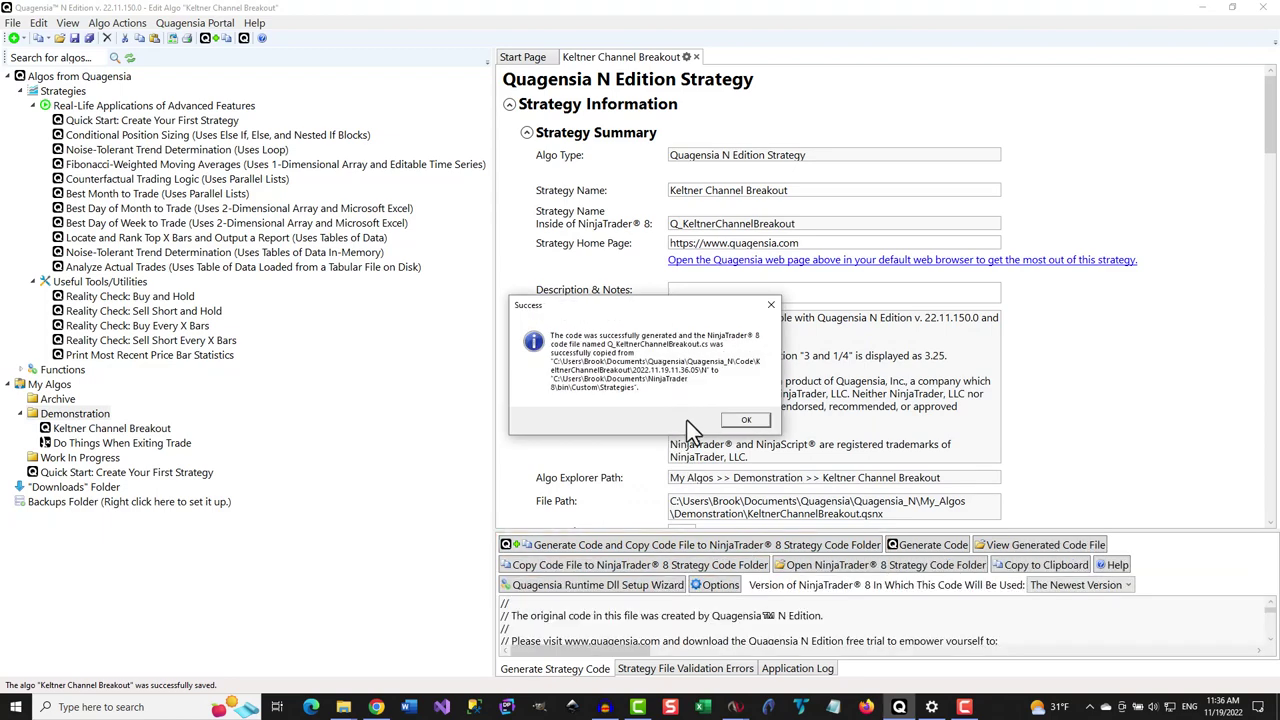
left_click(732, 423)
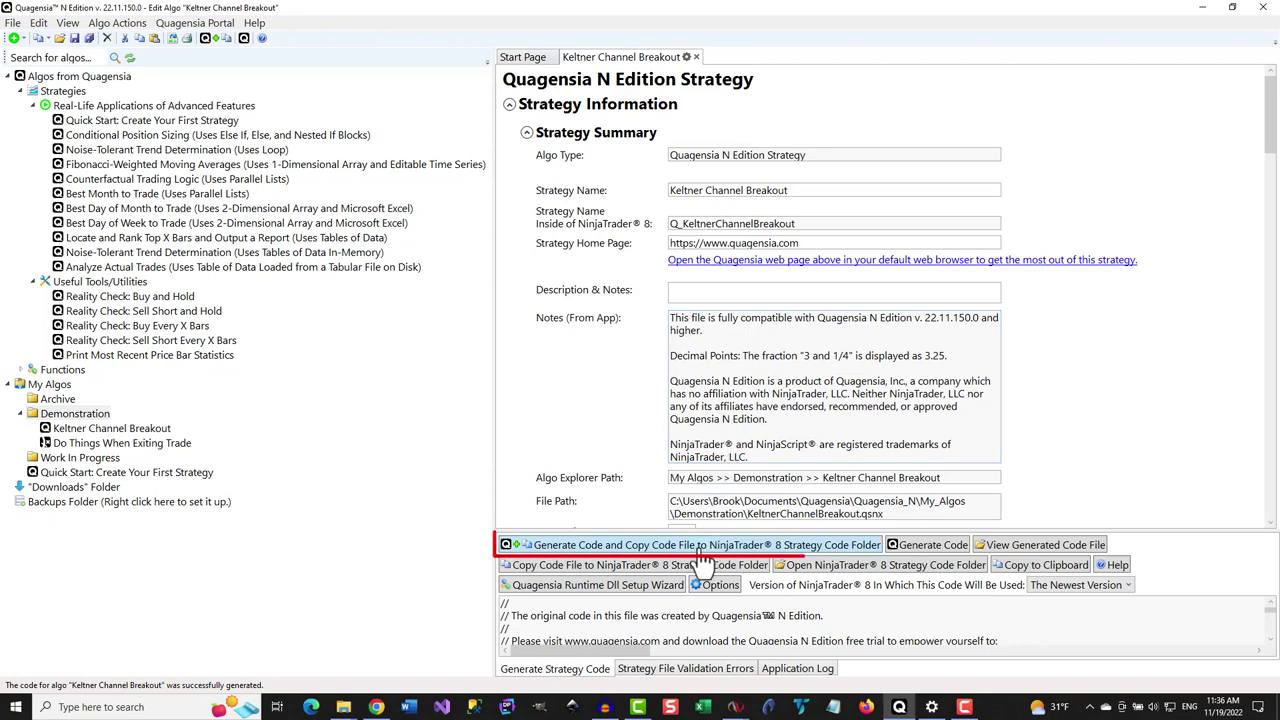
Step: Regenerate and recopy the NinjaTrader 8 code, replacing the existing file again
left_click(712, 563)
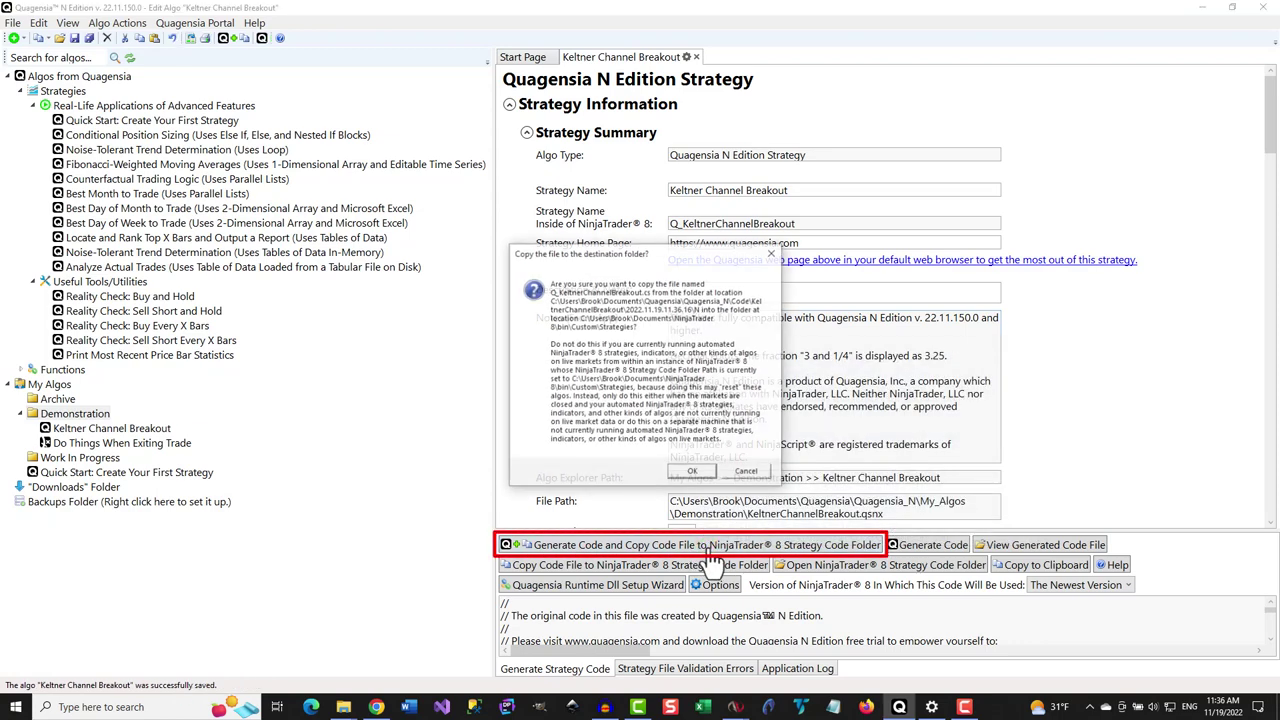
left_click(702, 475)
left_click(686, 418)
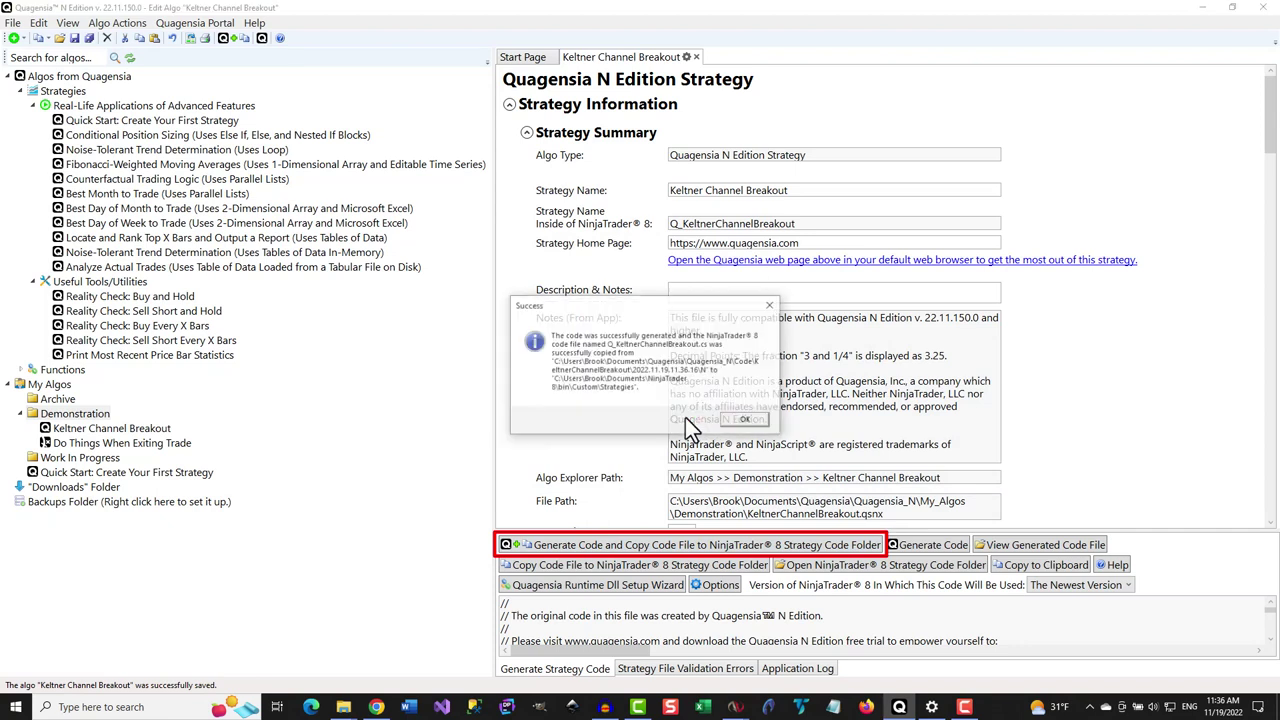
left_click(748, 422)
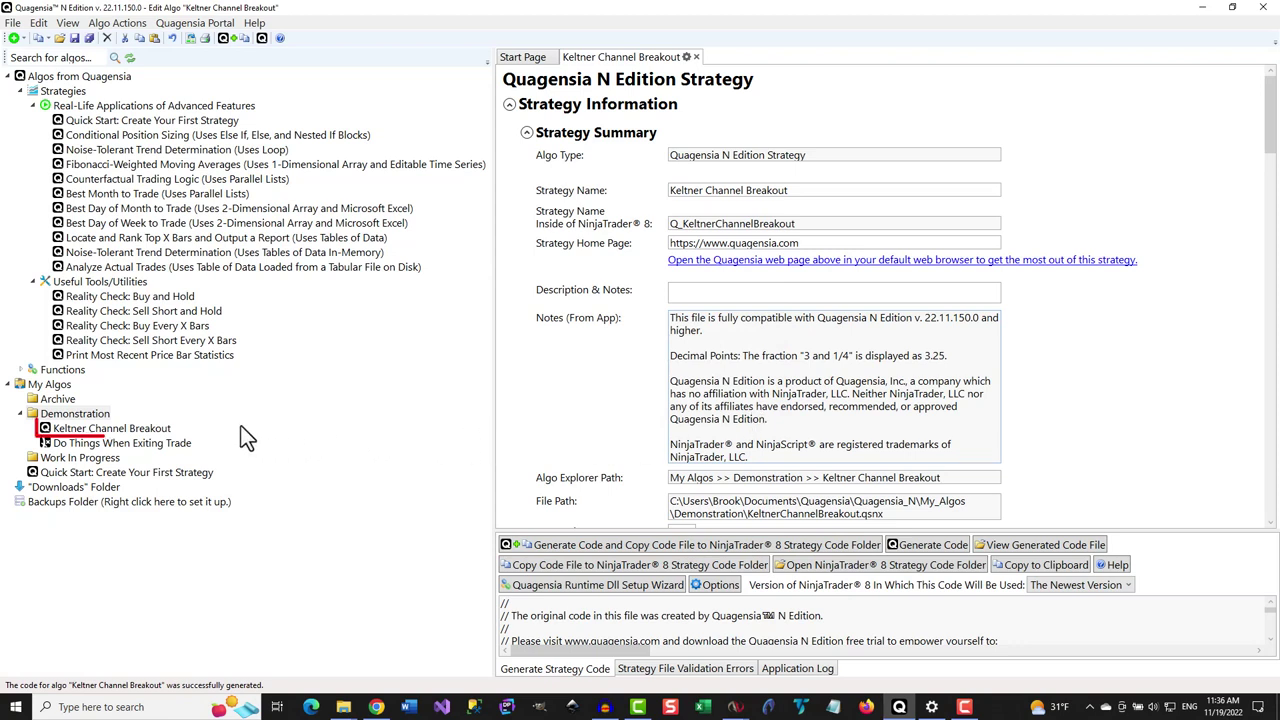
right_click(103, 438)
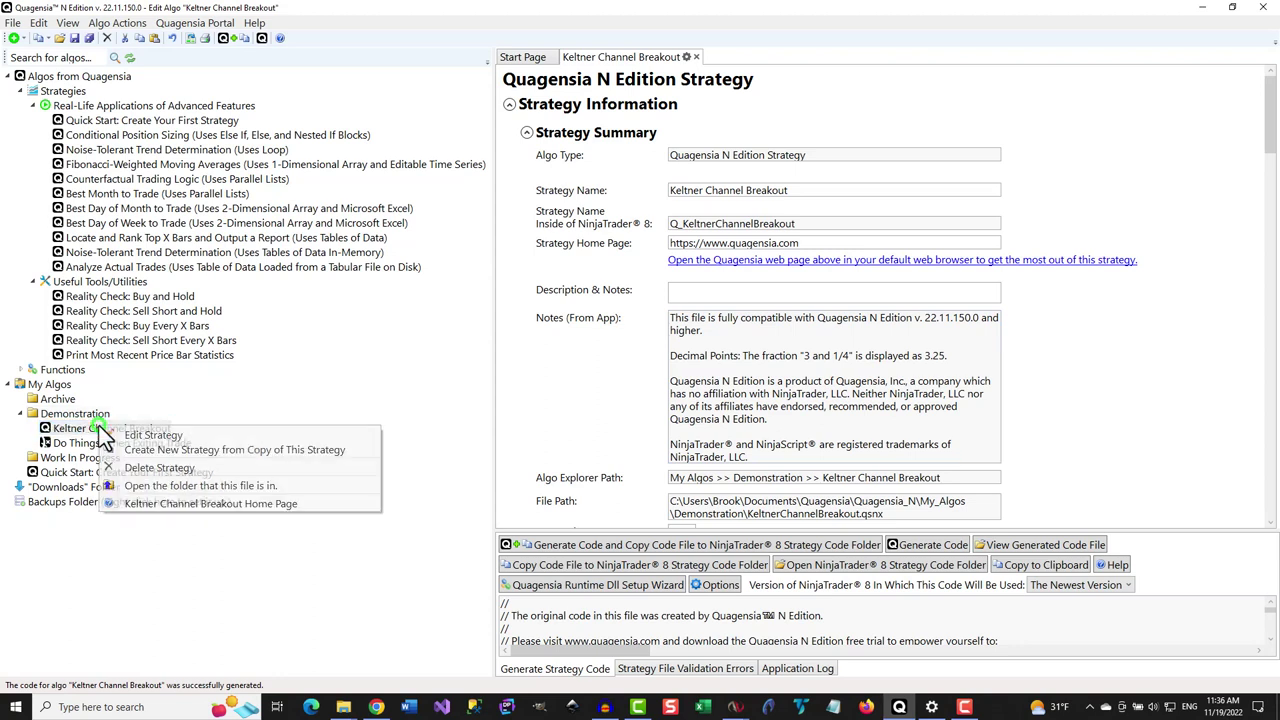
Step: Copy the strategy as 'Keltner Channel Breakout (Chgs)' and save it as KeltnerChannelBreakoutChgs.qsnx
left_click(225, 451)
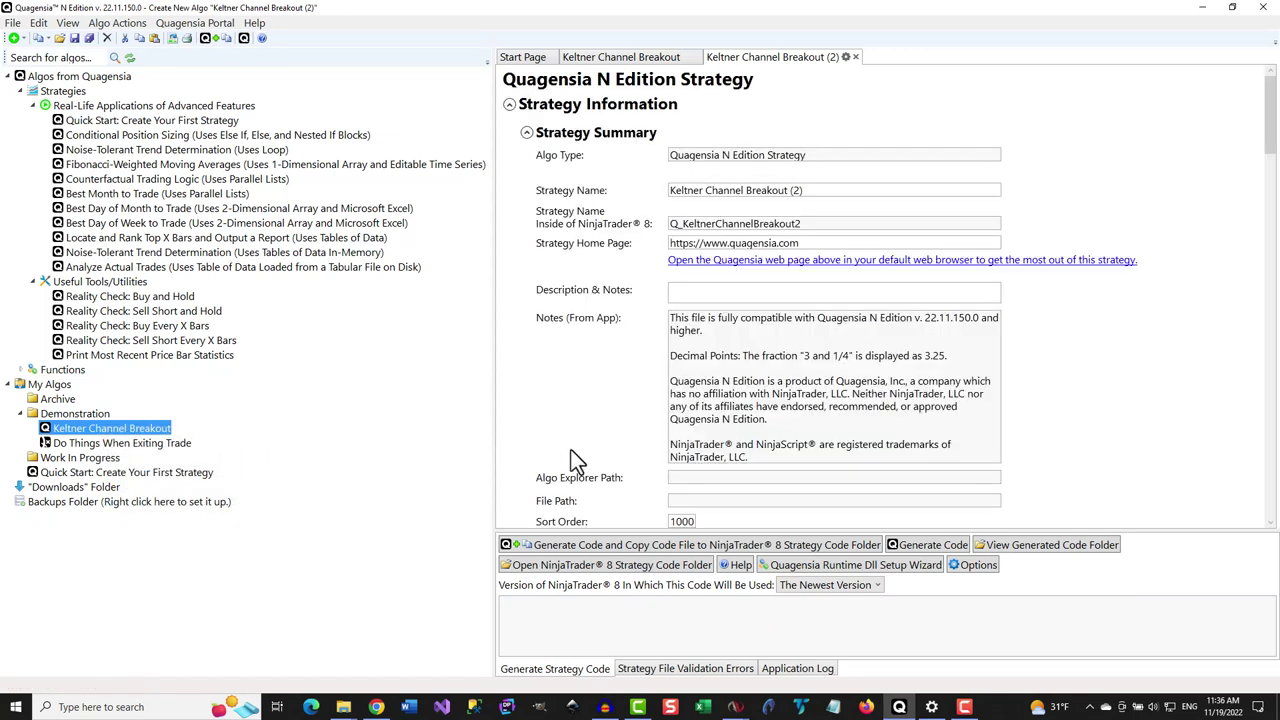
left_click(848, 188)
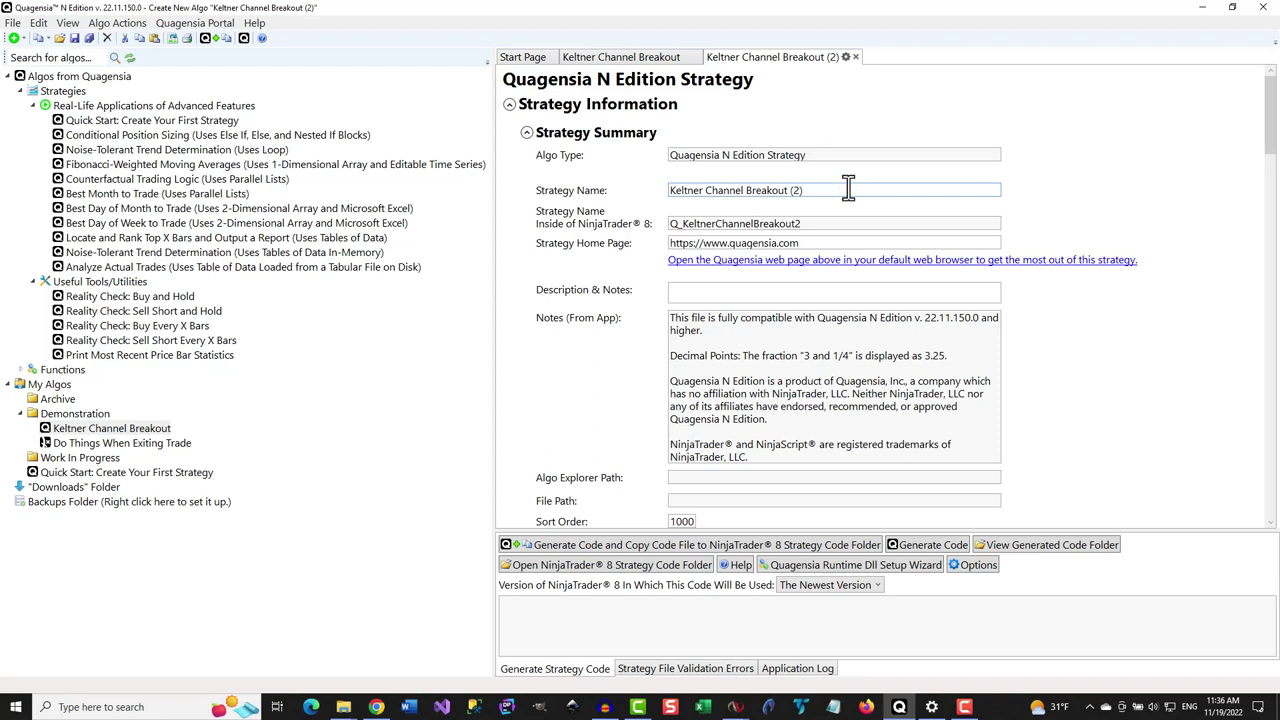
key("BackSpace")
key("BackSpace")
type("Chgs)")
left_click(72, 40)
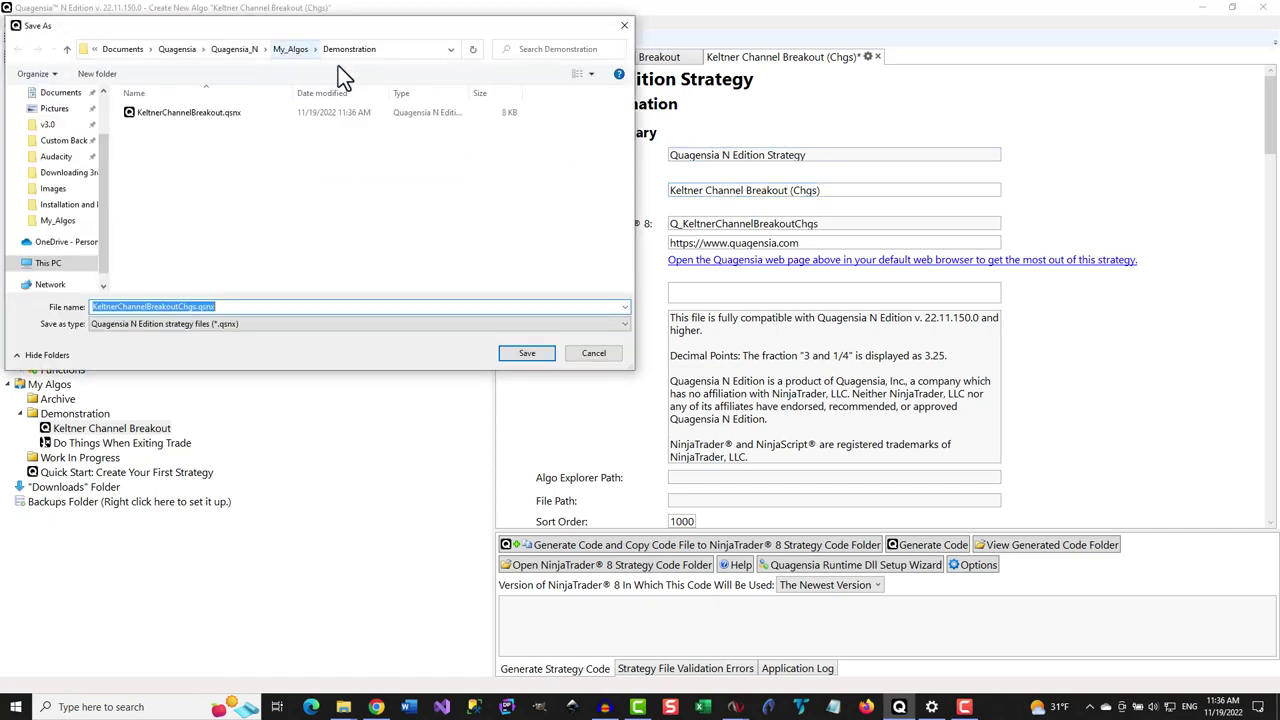
left_click(524, 351)
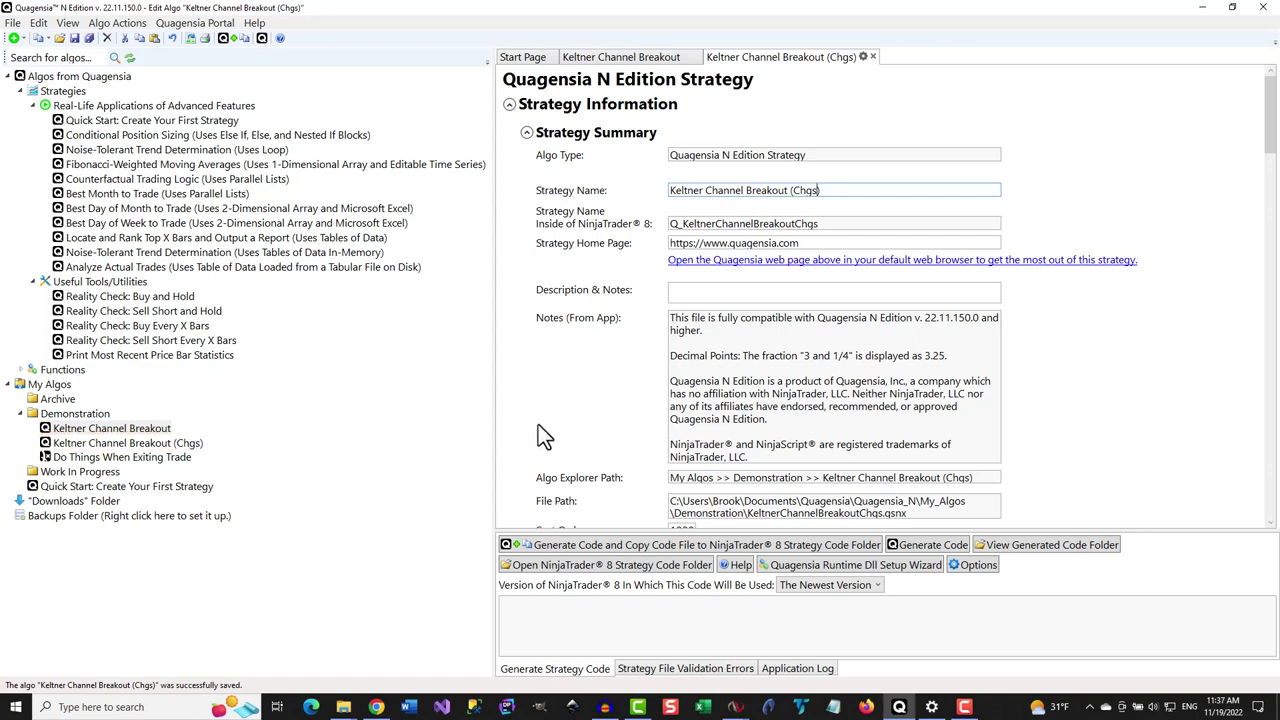
Step: Copy Keltner Channel Breakout (Chgs)'s NinjaTrader 8 code to the strategy folder, then revisit its tab
left_click(678, 548)
left_click(693, 472)
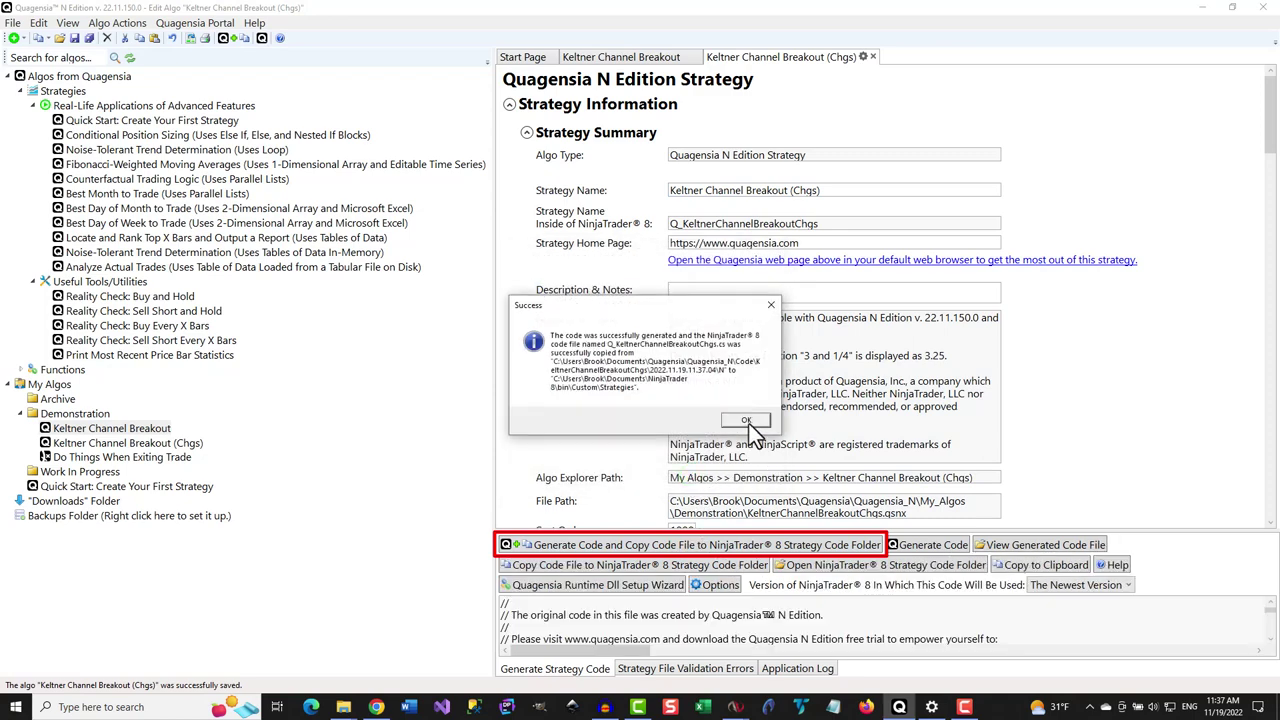
left_click(746, 420)
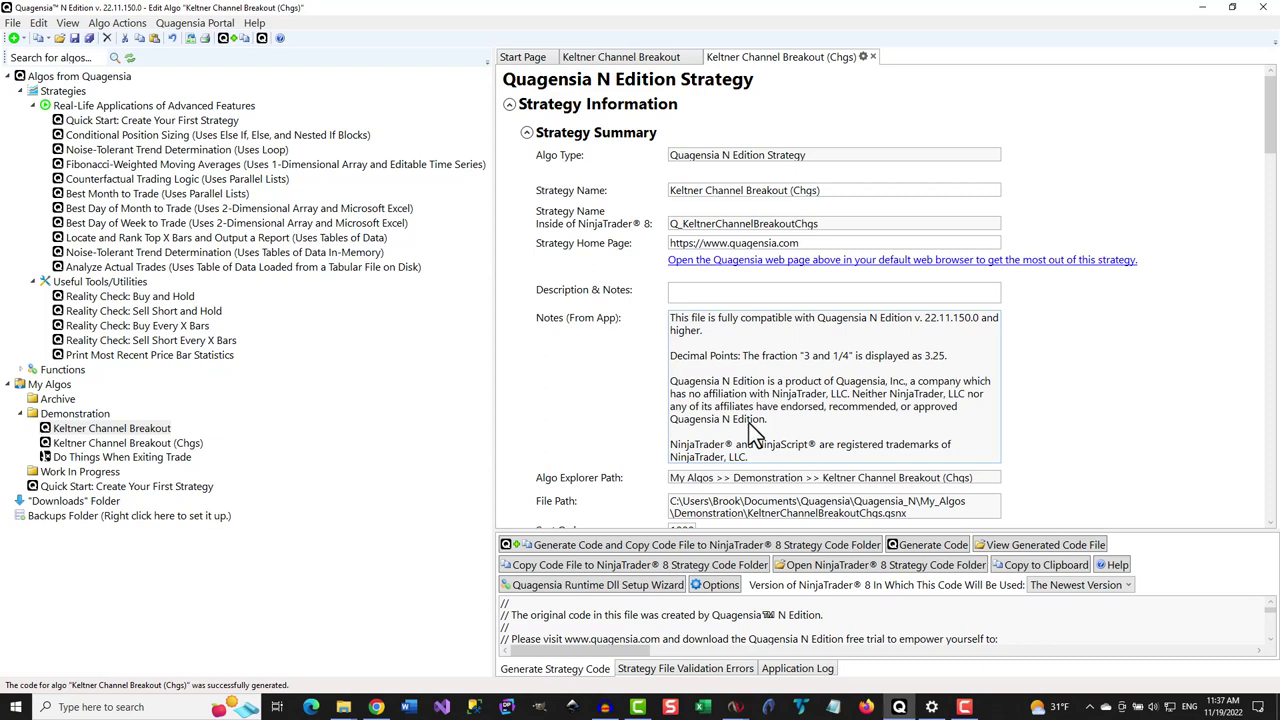
left_click(521, 60)
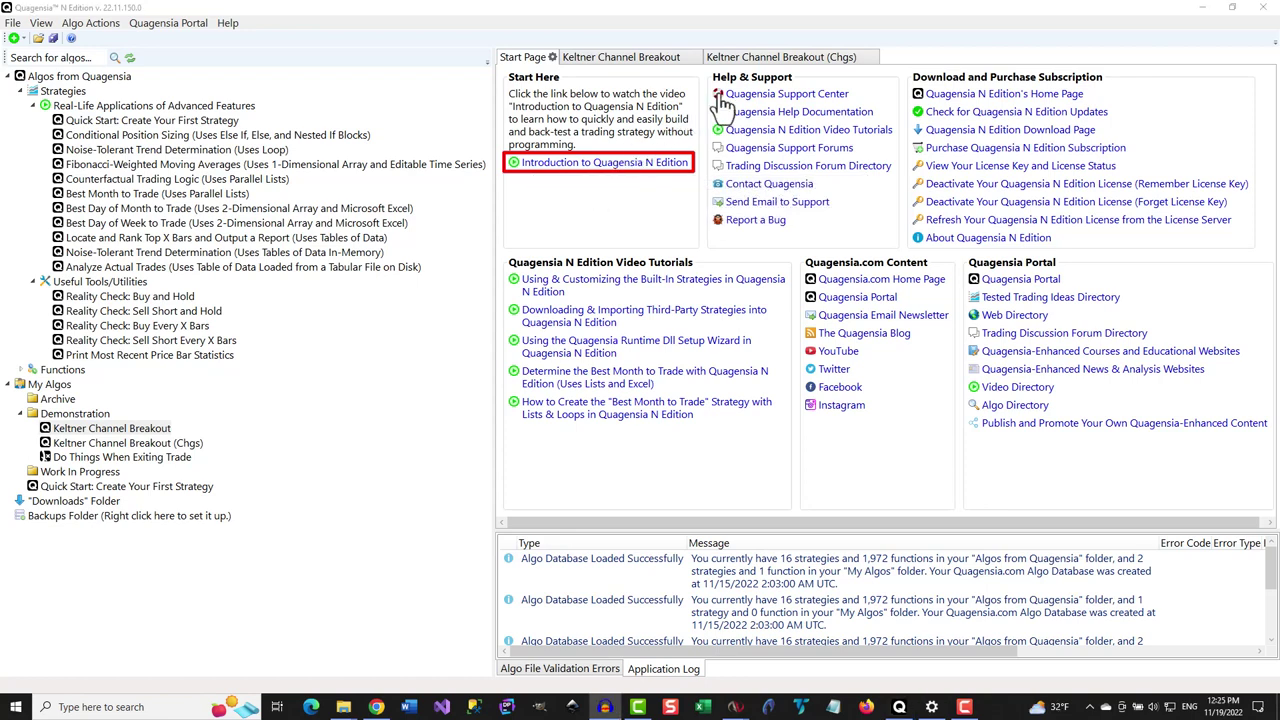
left_click(767, 56)
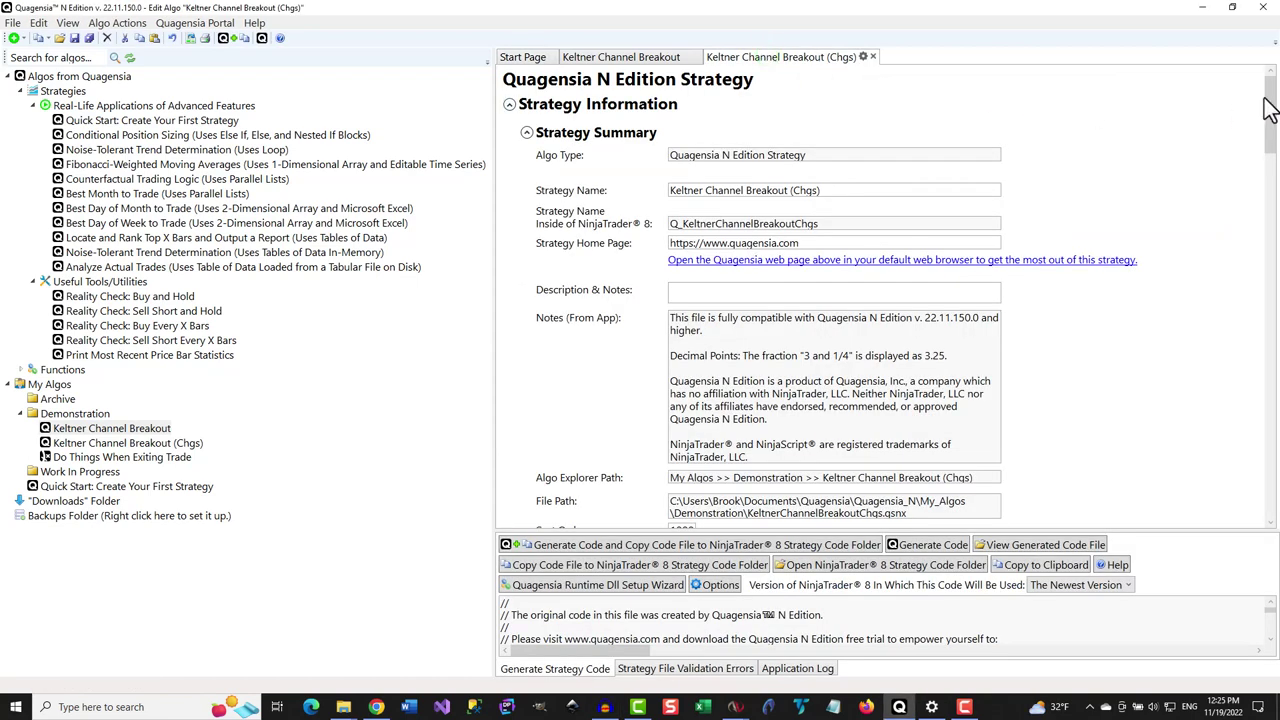
left_click_drag(1266, 112, 1272, 476)
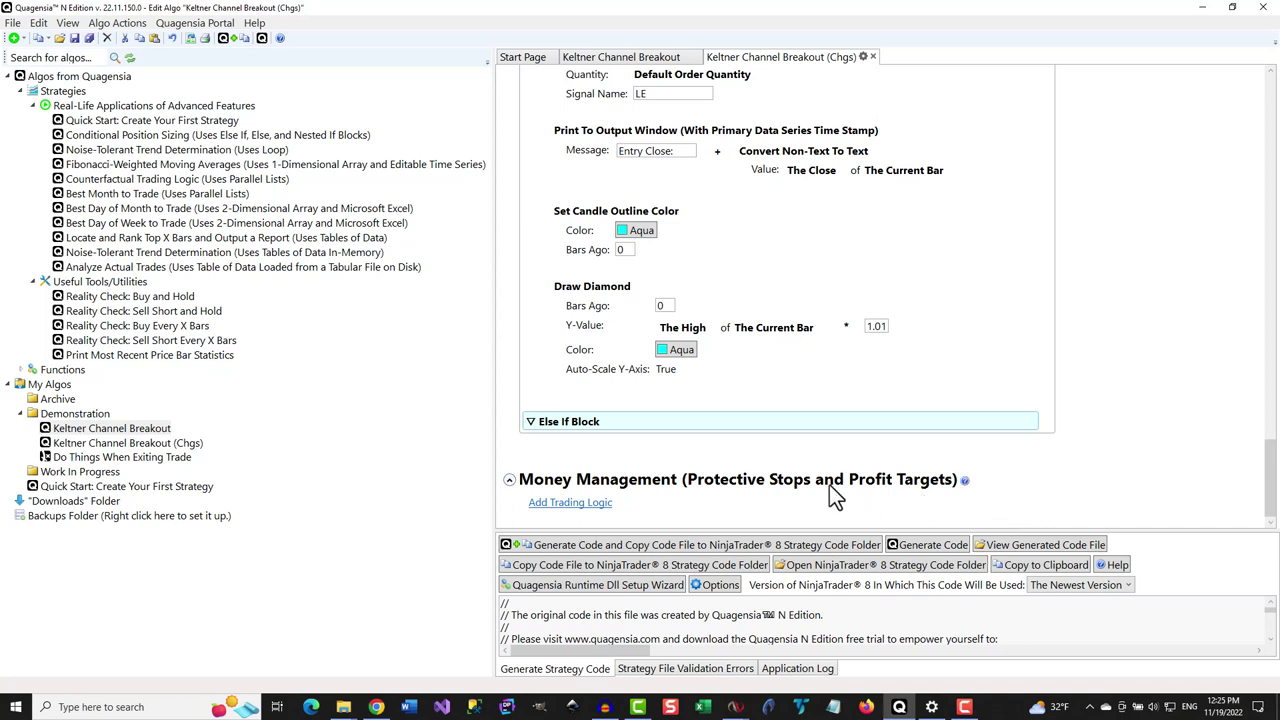
mouse_move(690, 435)
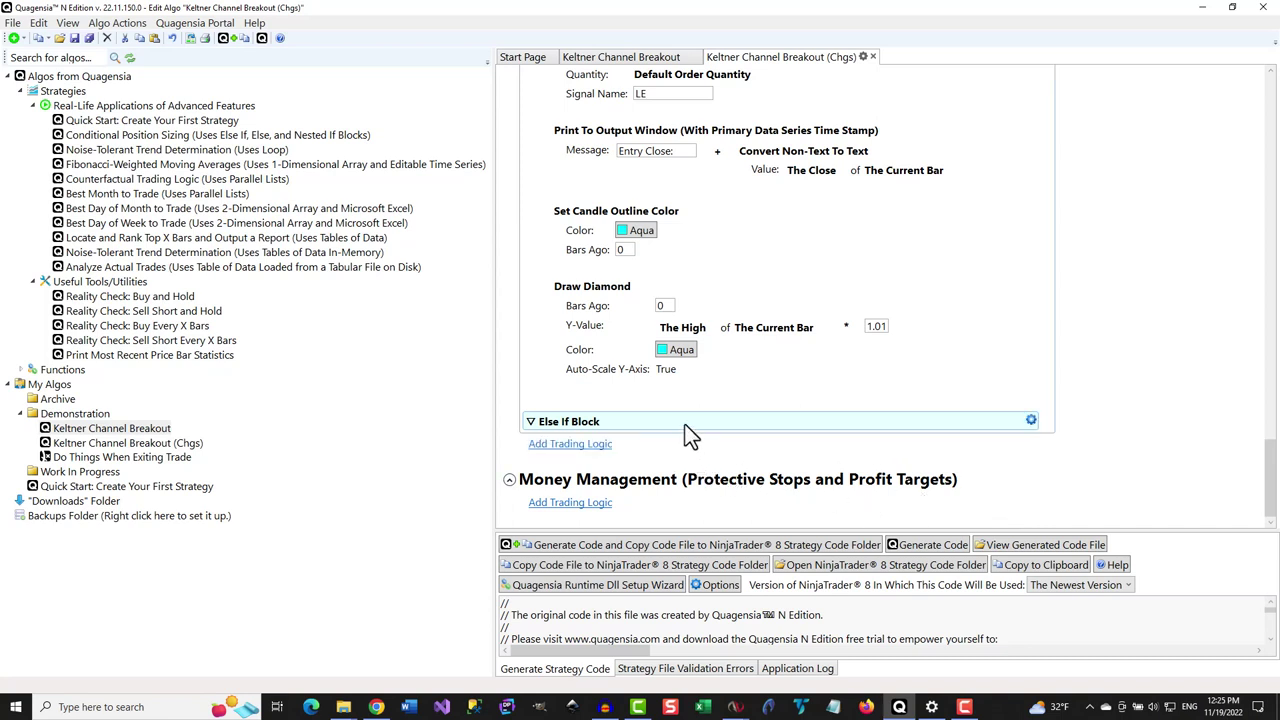
right_click(764, 425)
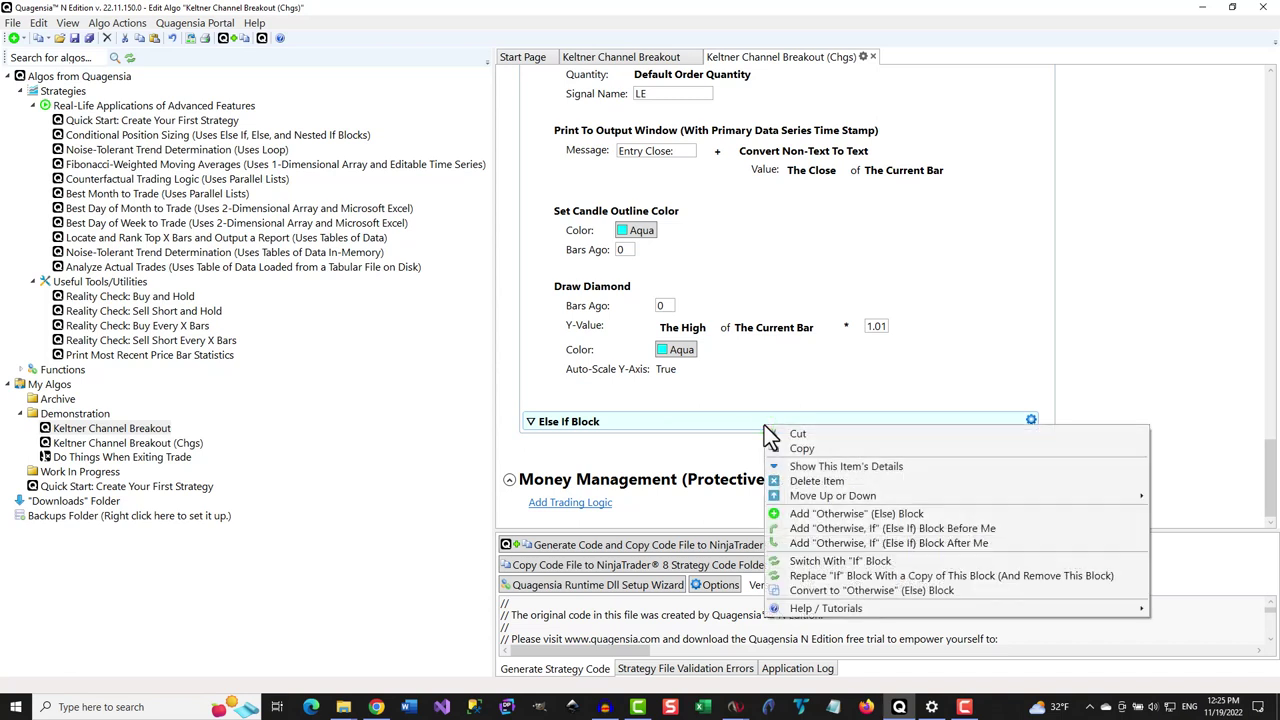
left_click(859, 466)
scroll(1081, 385, "down", 5)
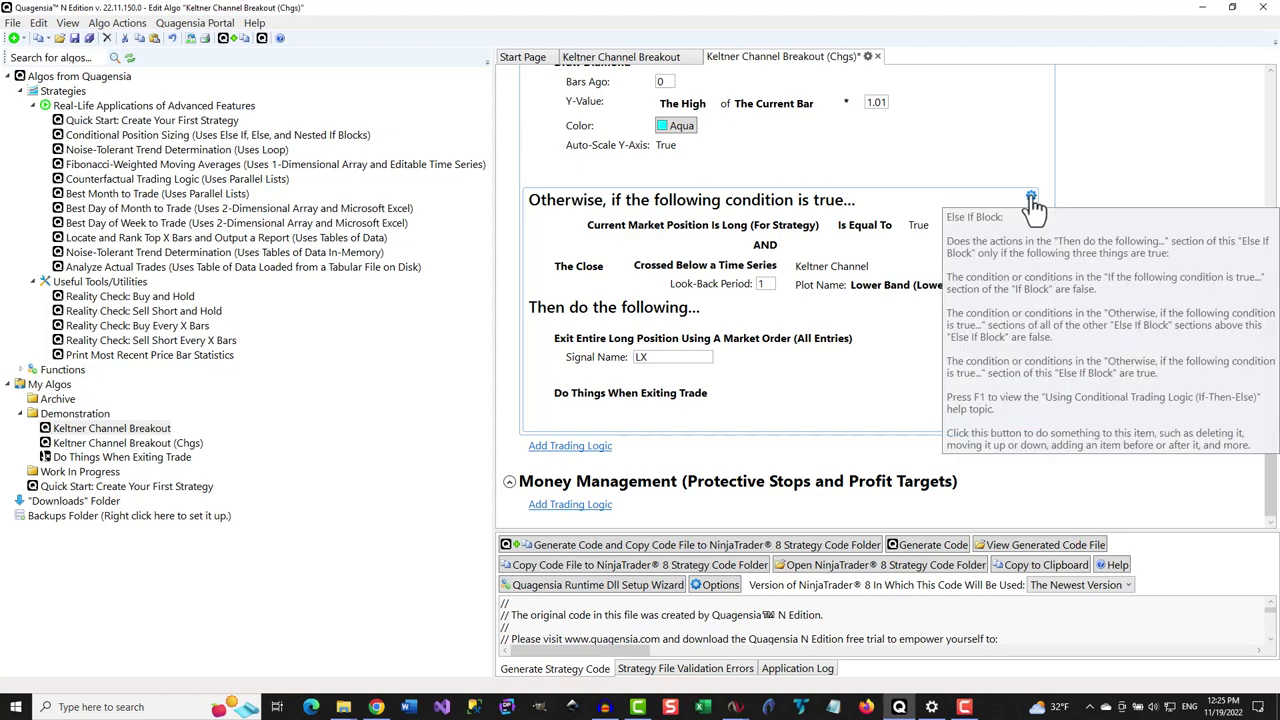
left_click(1031, 197)
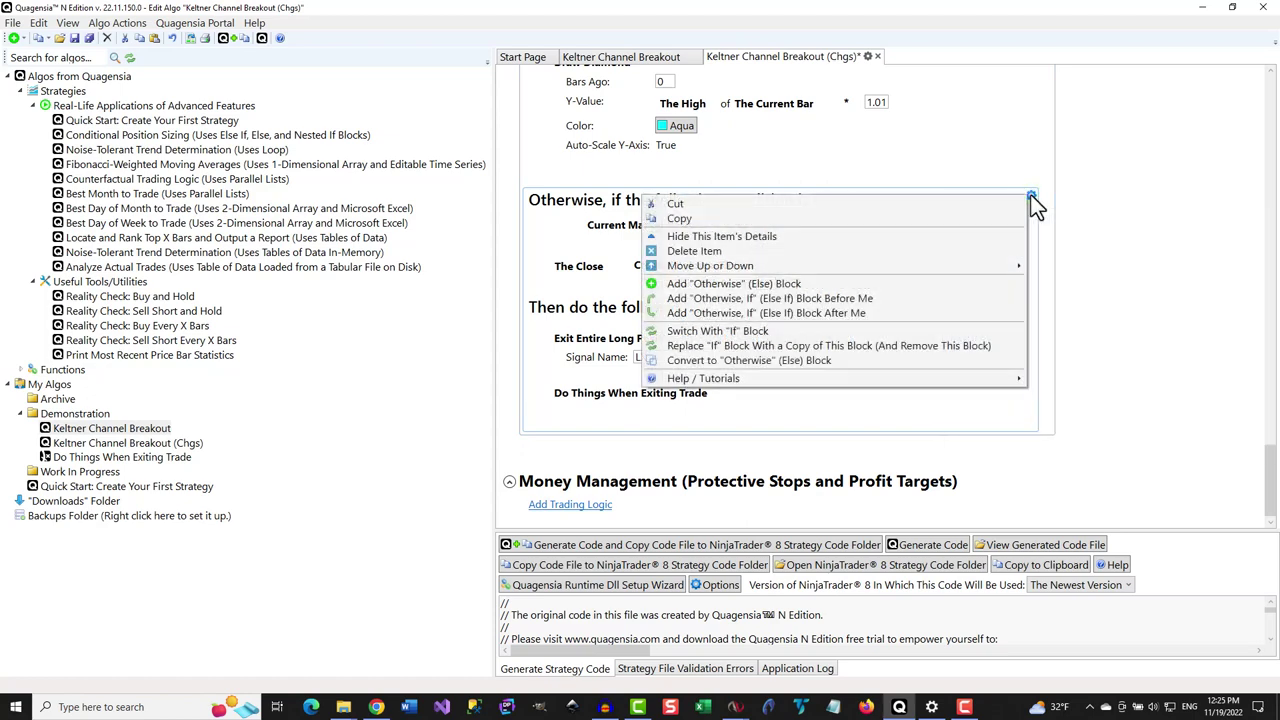
left_click(744, 240)
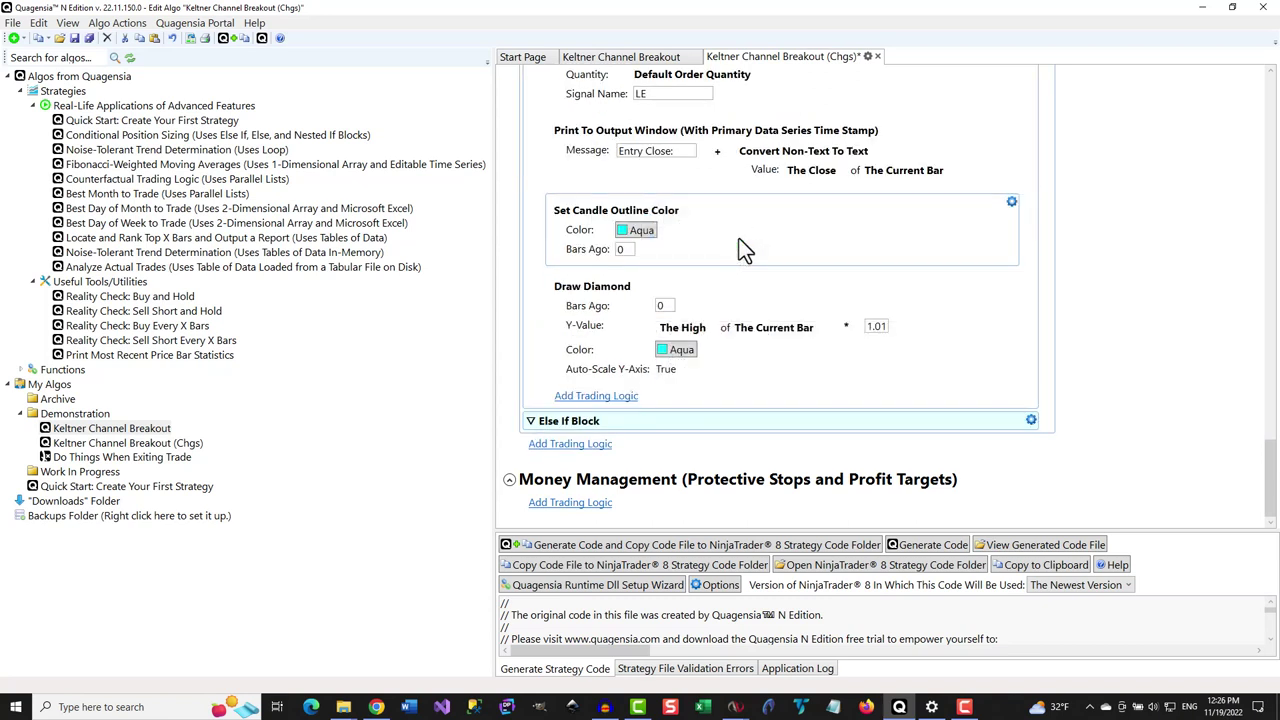